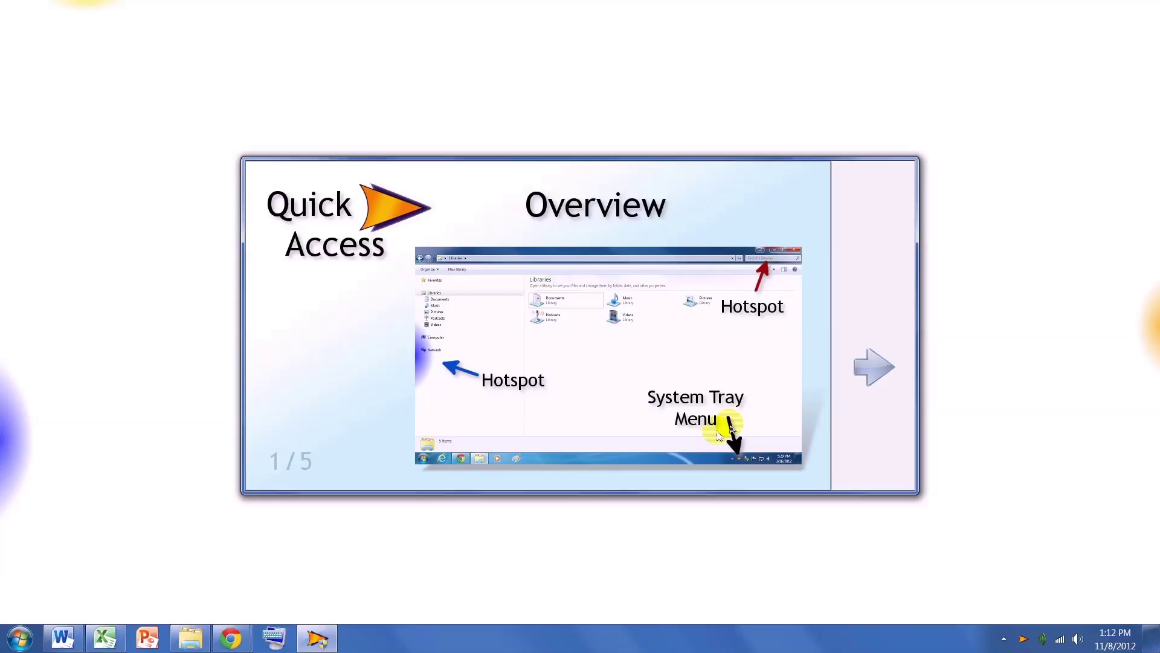
Page forward to overview page 3/5 and open Live View to check eye alignment
click(857, 378)
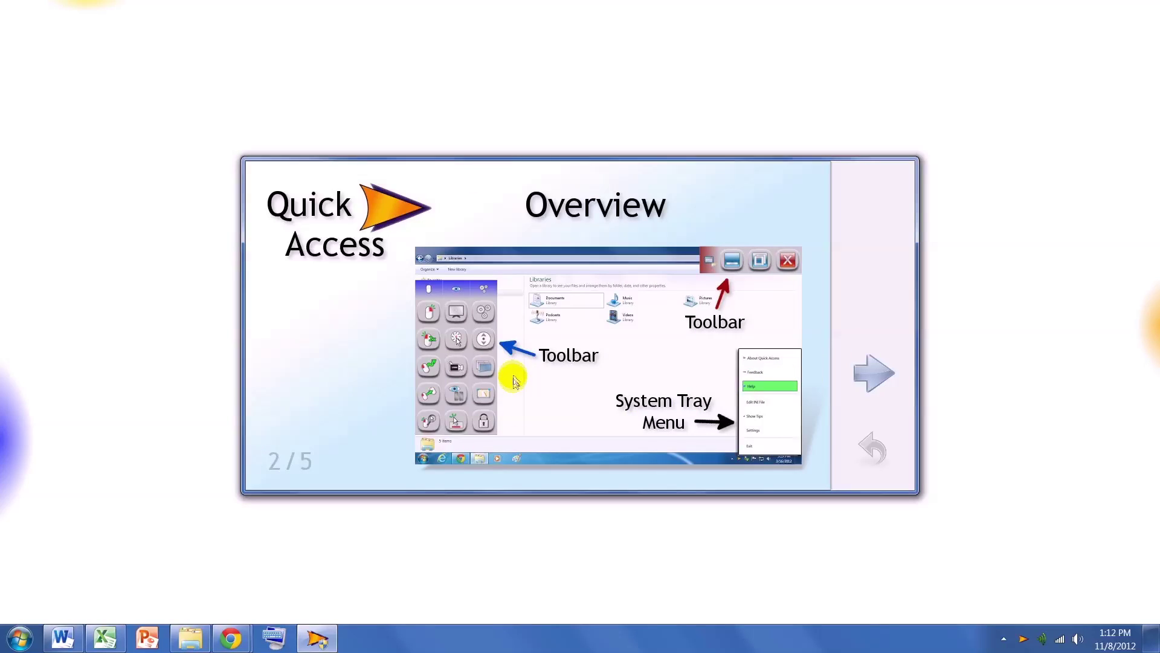
click(862, 375)
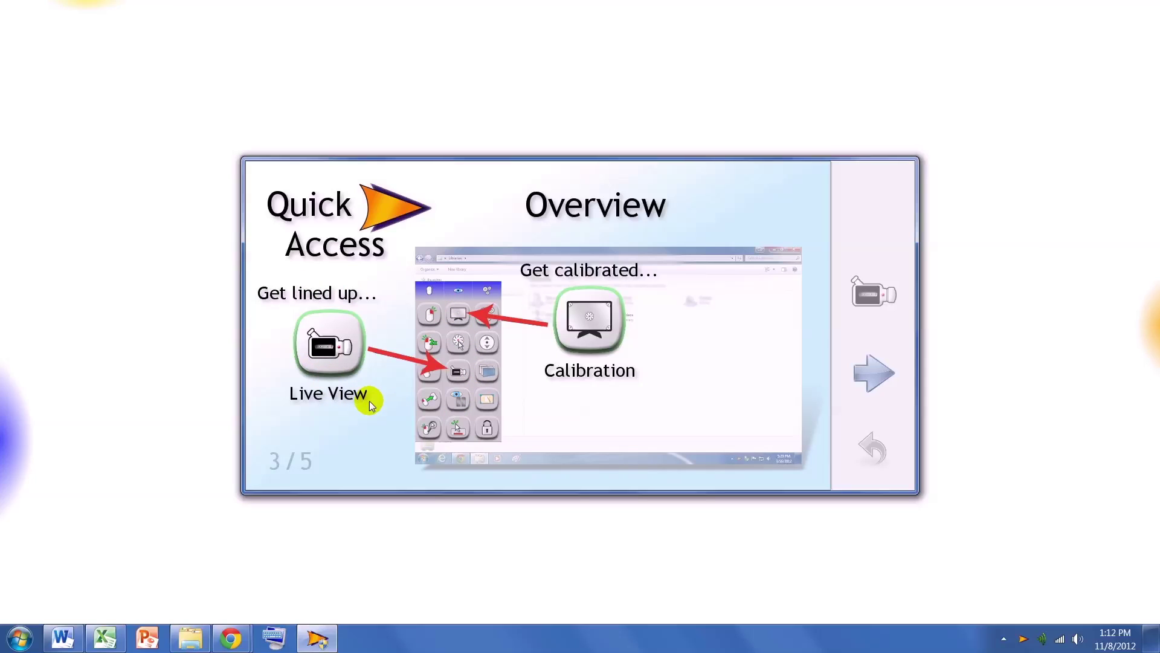
click(870, 294)
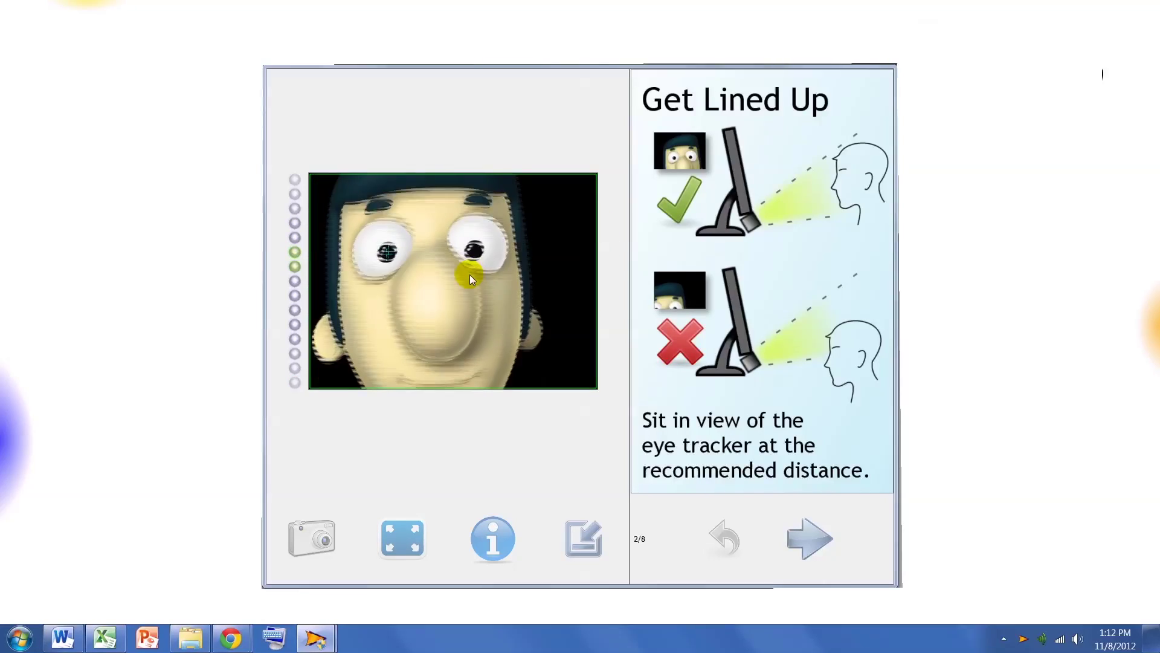
Advance the Get Lined Up tips to the Pupils and Glints page
click(816, 544)
click(813, 538)
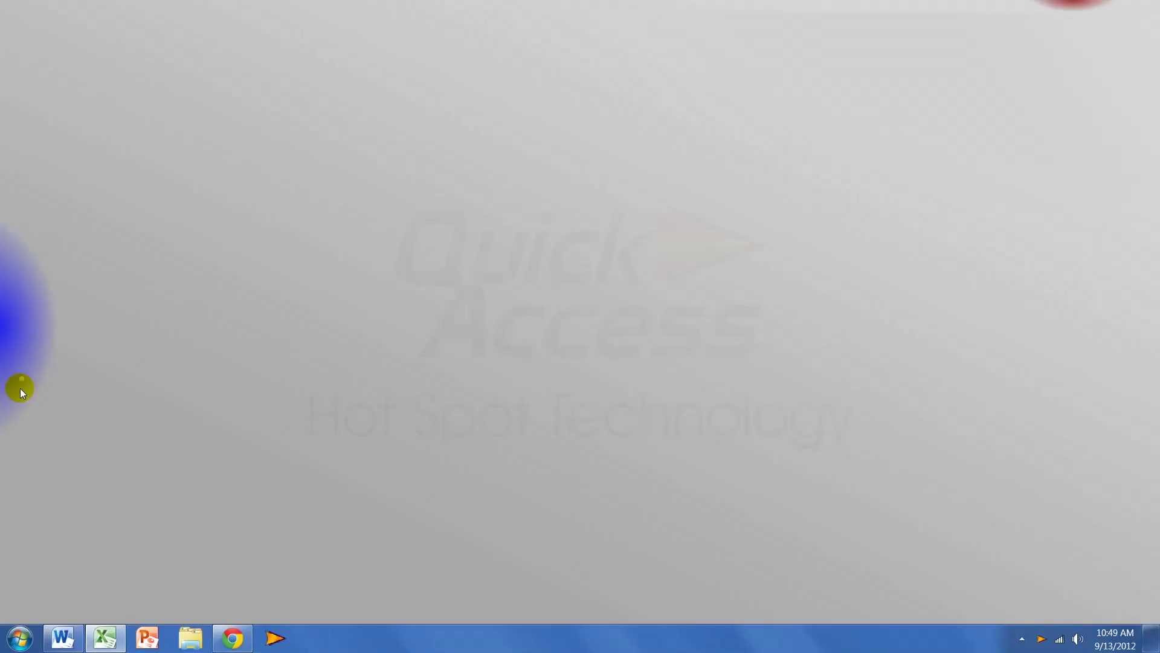
Slide out the left-edge hotspot toolbar and pause eye control
mouse_move(9, 321)
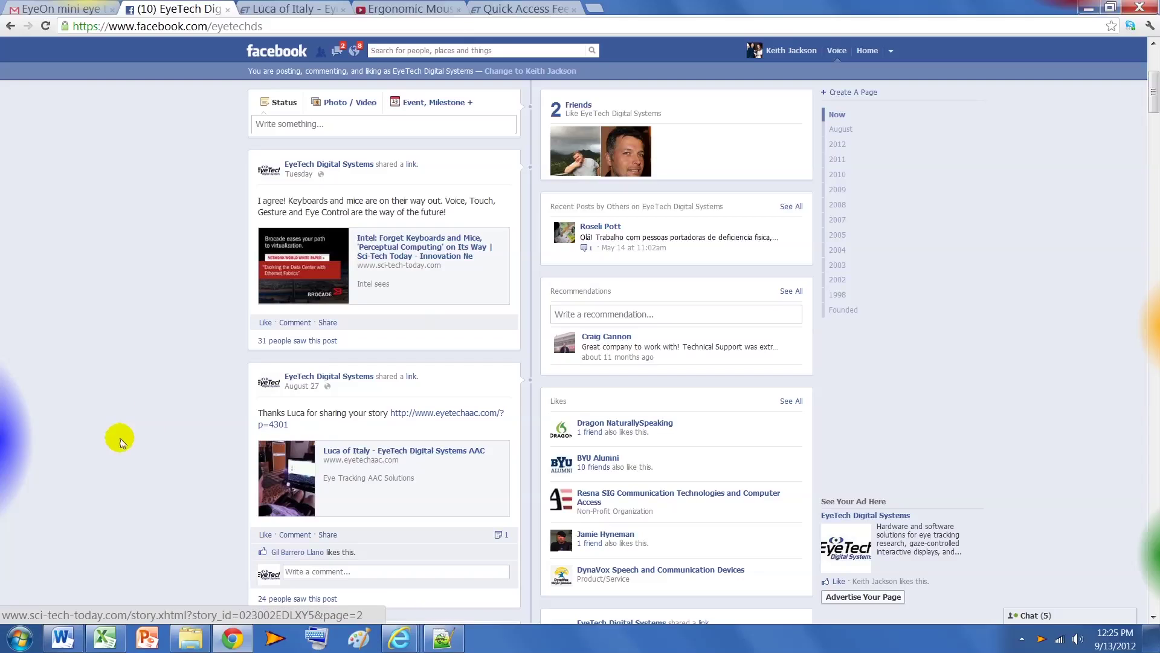
mouse_move(6, 447)
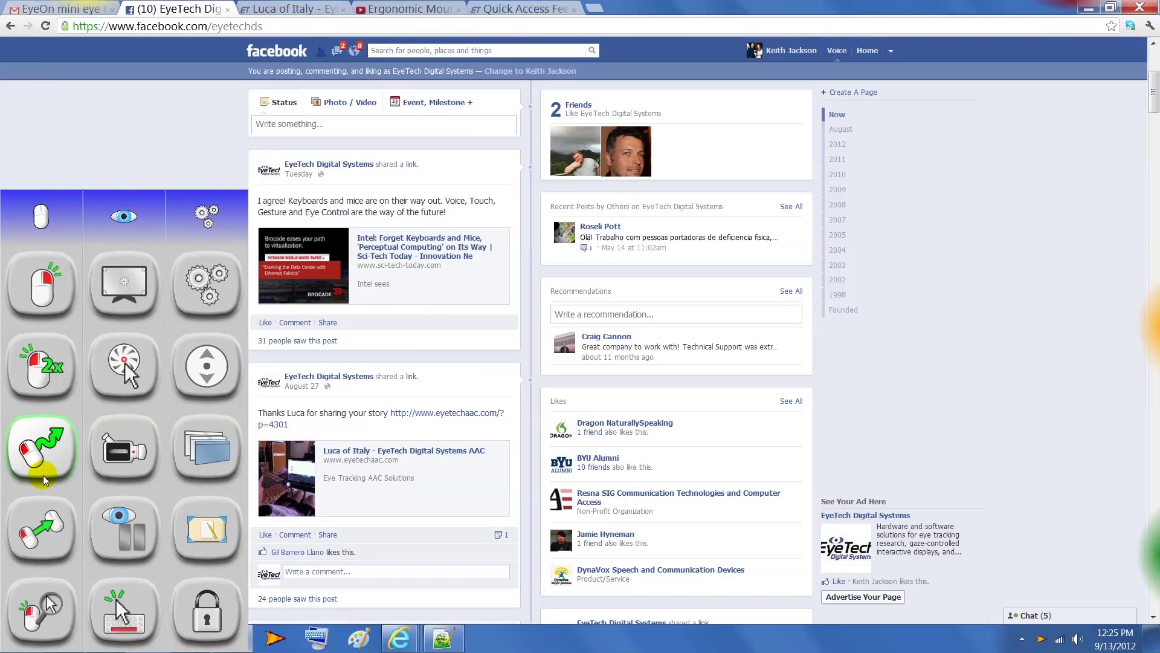
click(92, 495)
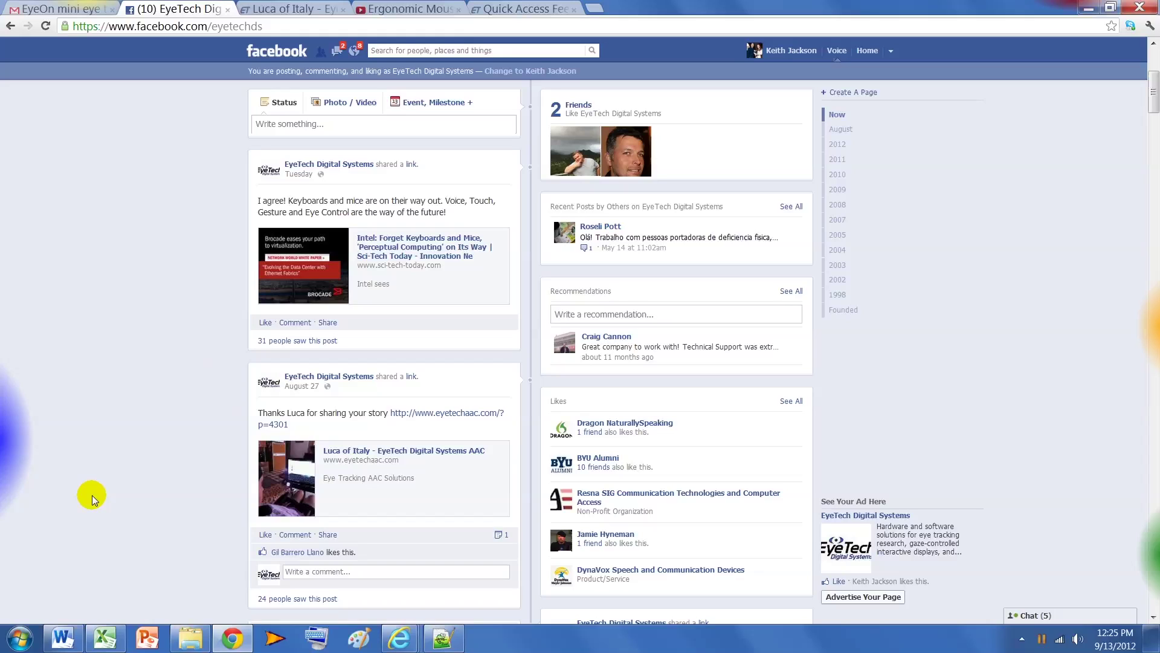
mouse_move(92, 495)
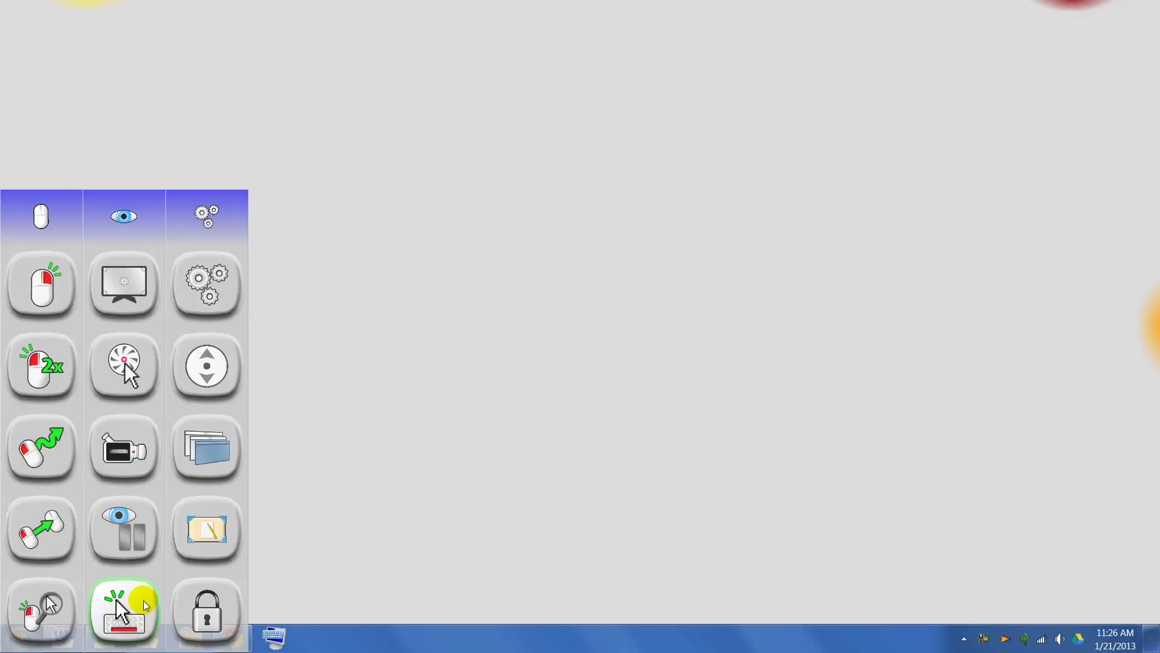
Set Click Method to Blink in the Quick Access settings, confirm, and save
click(207, 284)
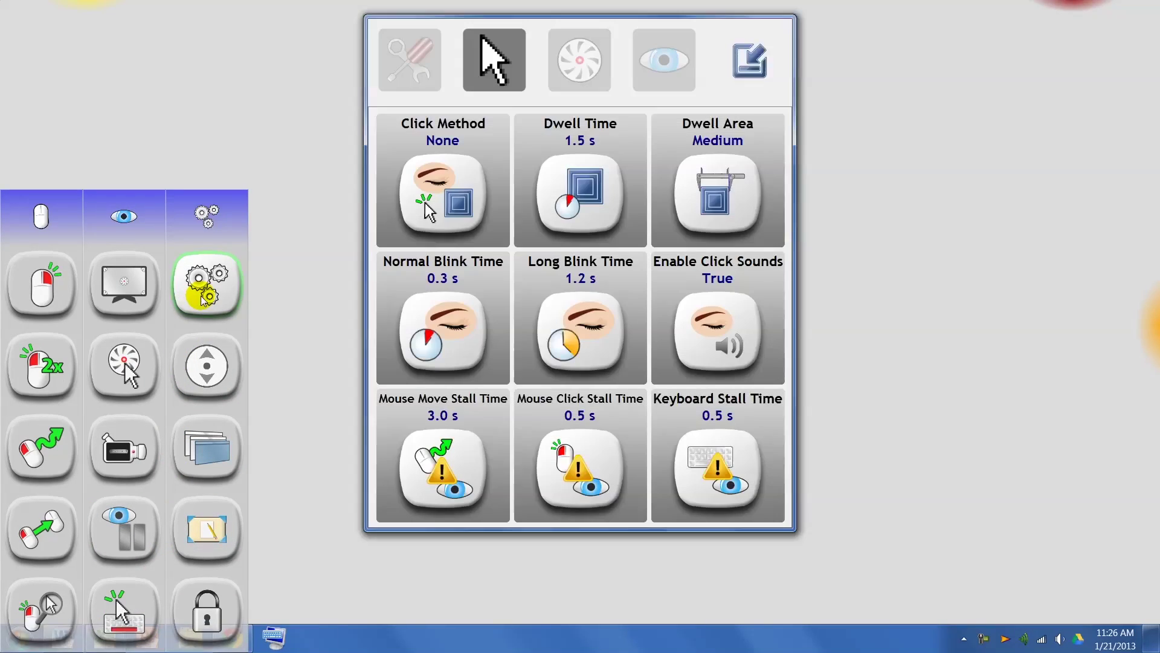
click(426, 194)
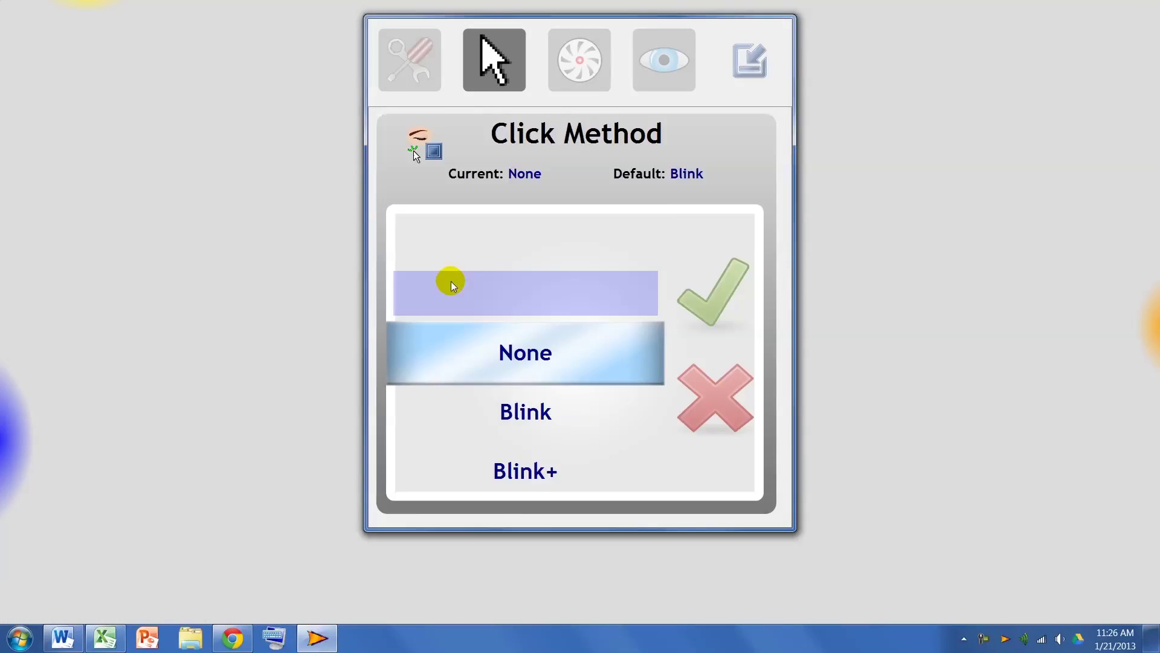
click(482, 414)
click(698, 302)
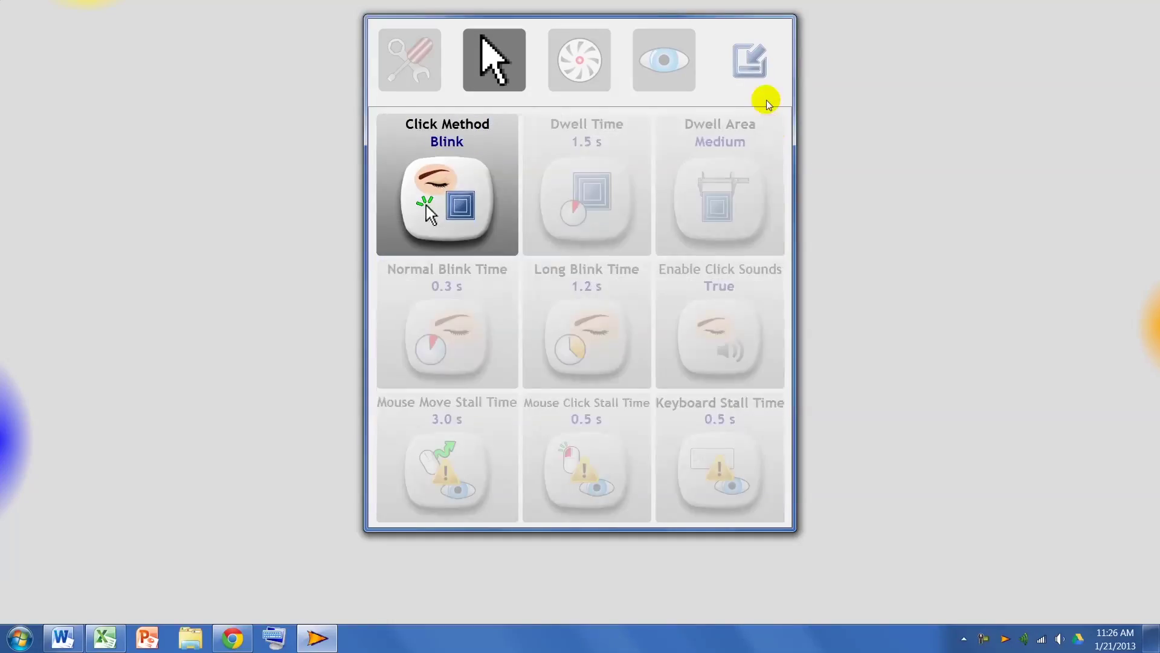
click(749, 60)
mouse_move(38, 411)
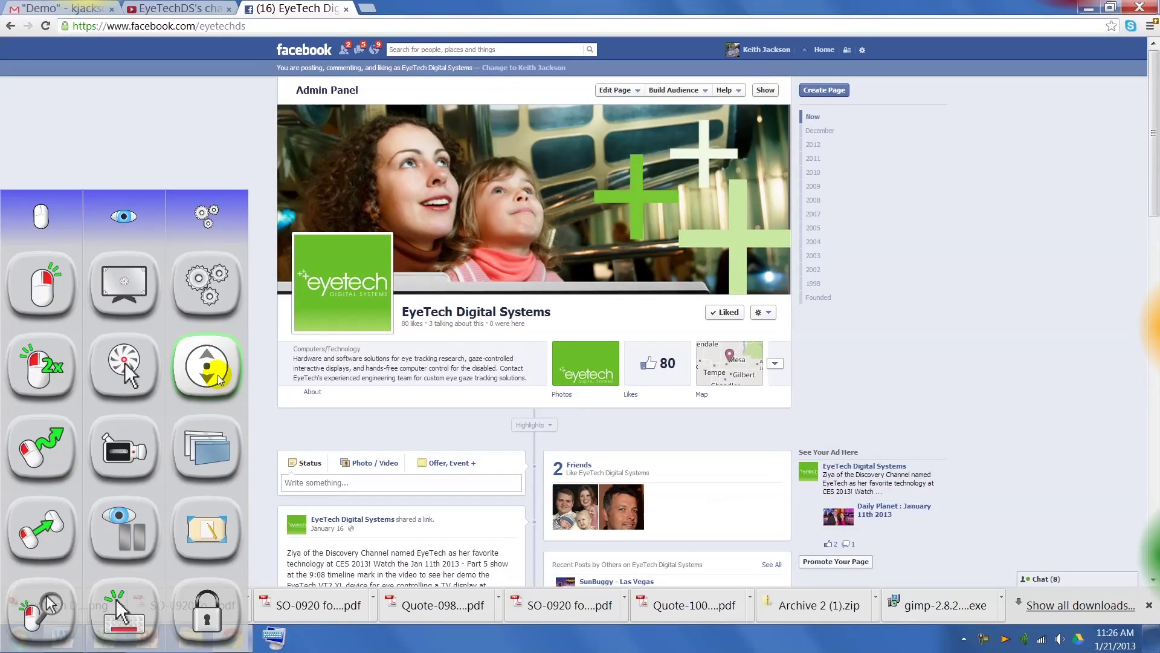
Turn on gaze scrolling and scroll the Facebook page down toward Recommendations and Likes
click(579, 310)
scroll(579, 311, down, 1)
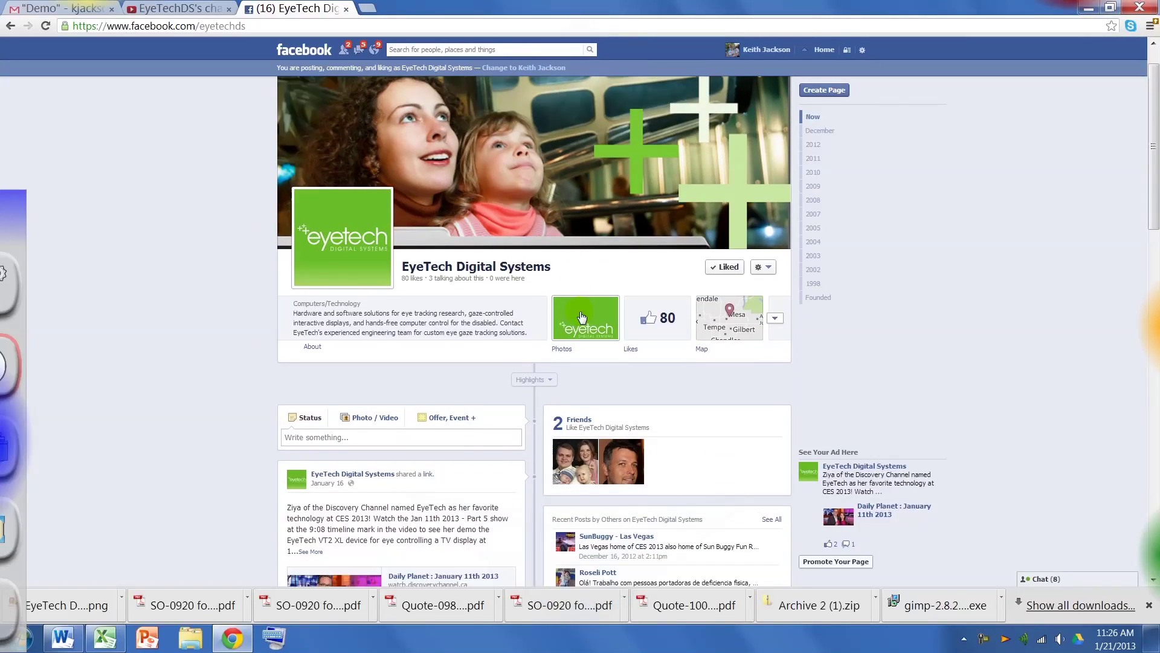
scroll(581, 317, down, 3)
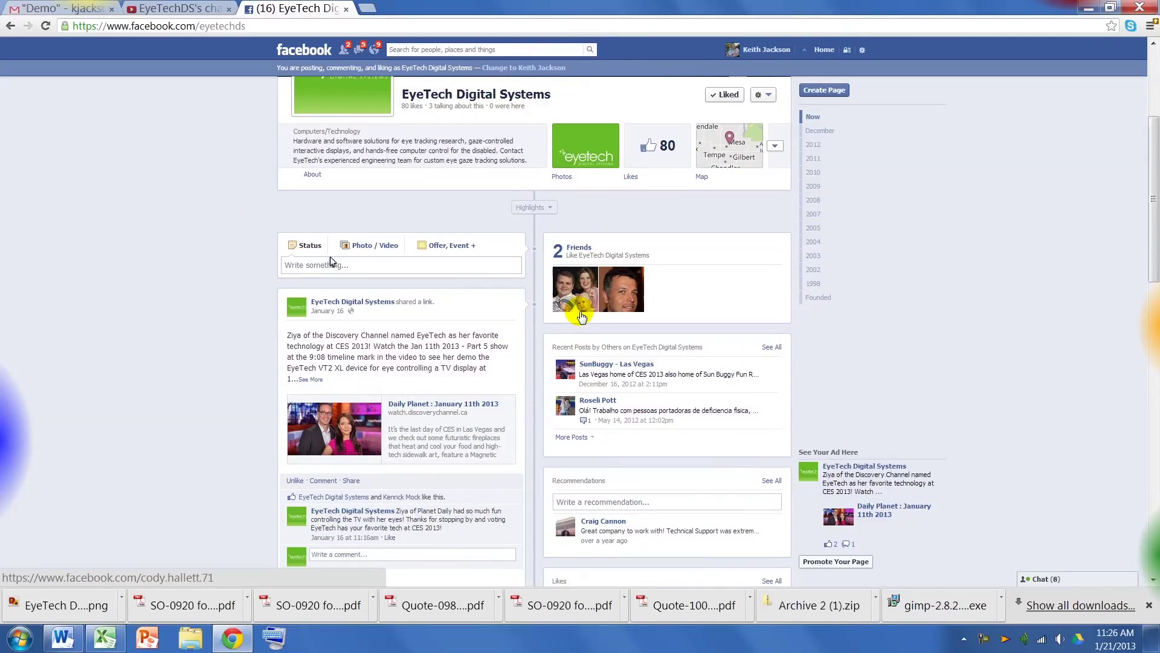
scroll(581, 316, down, 4)
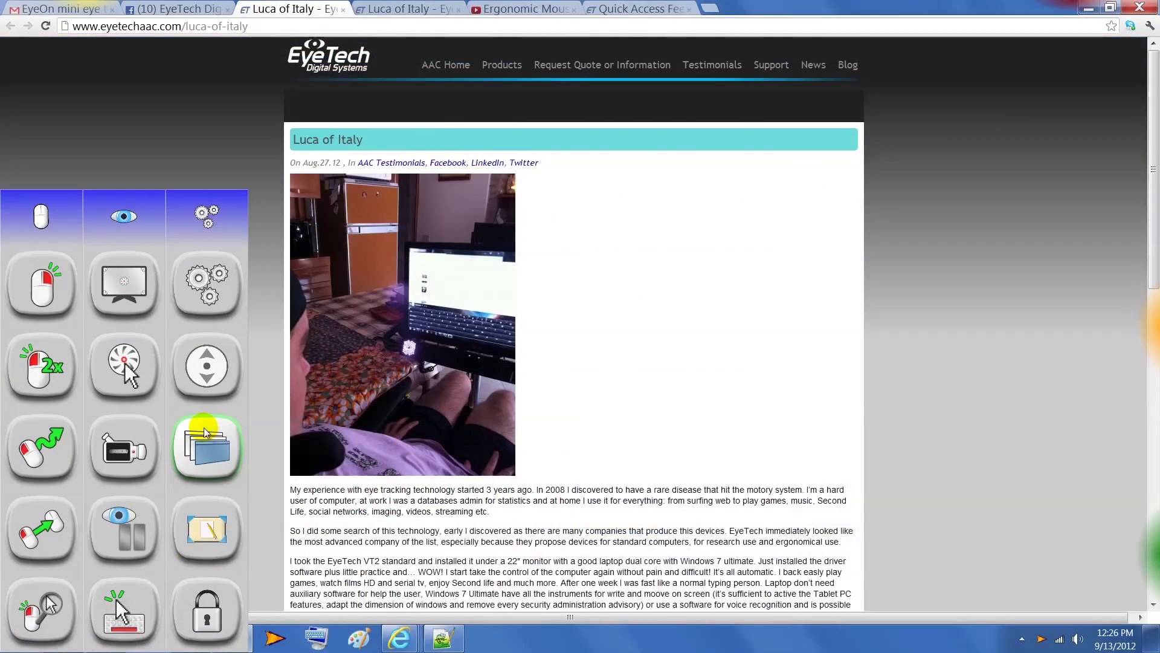
scroll(581, 317, down, 8)
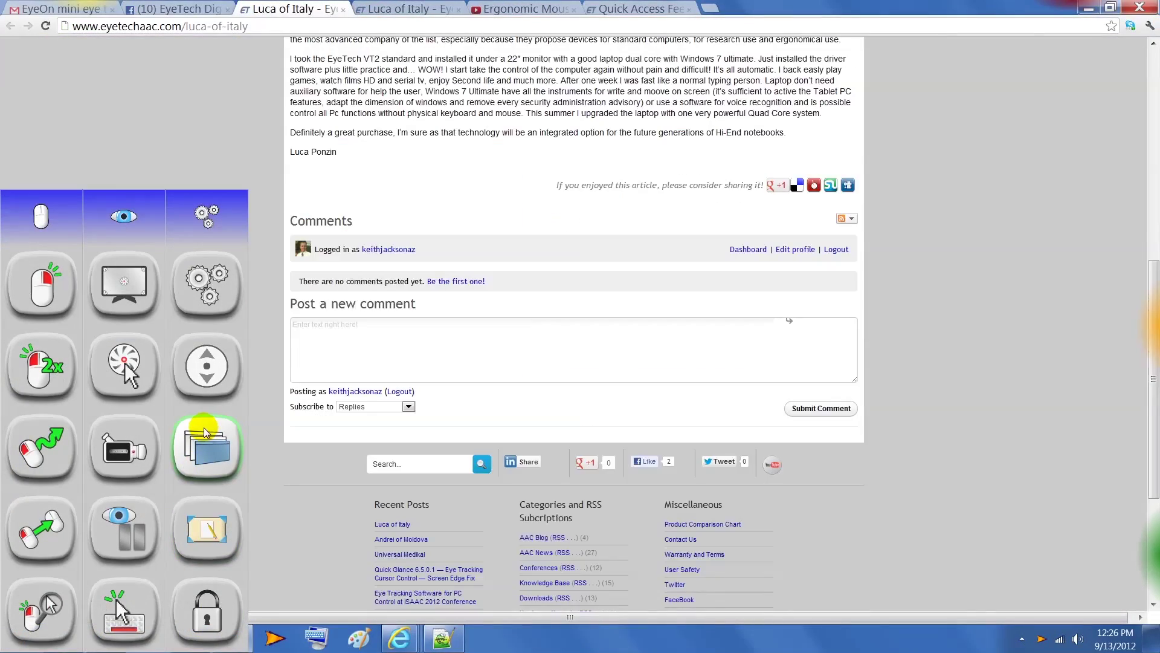
Switch to the Word document, back to the Luca of Italy page, then show the desktop
click(205, 433)
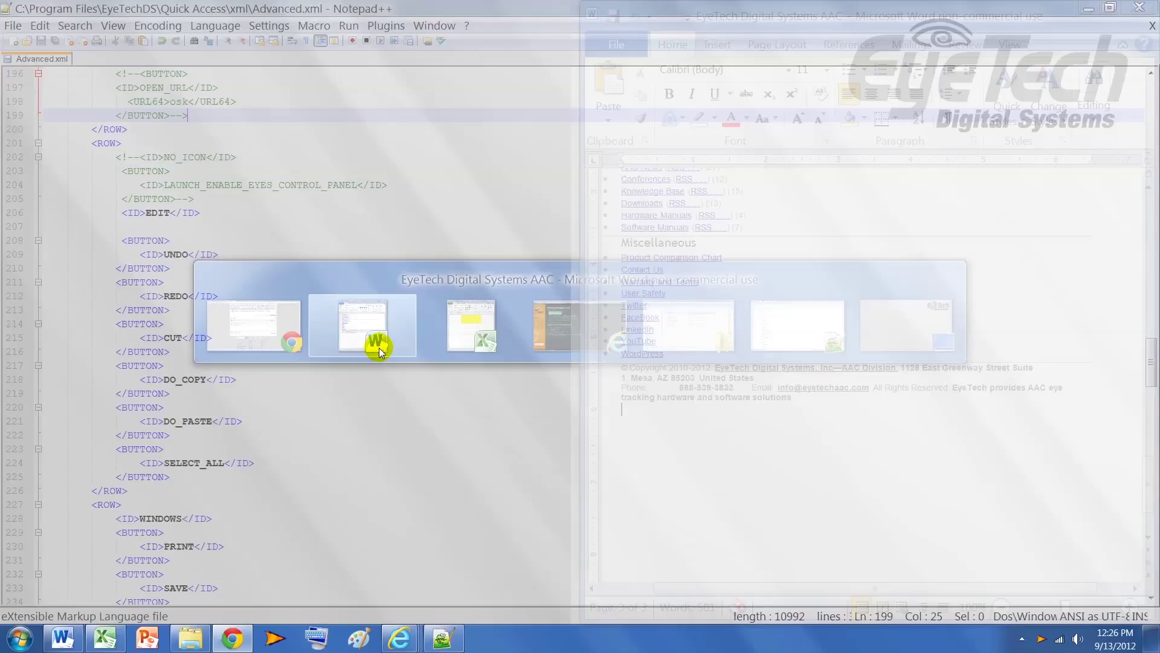
click(376, 346)
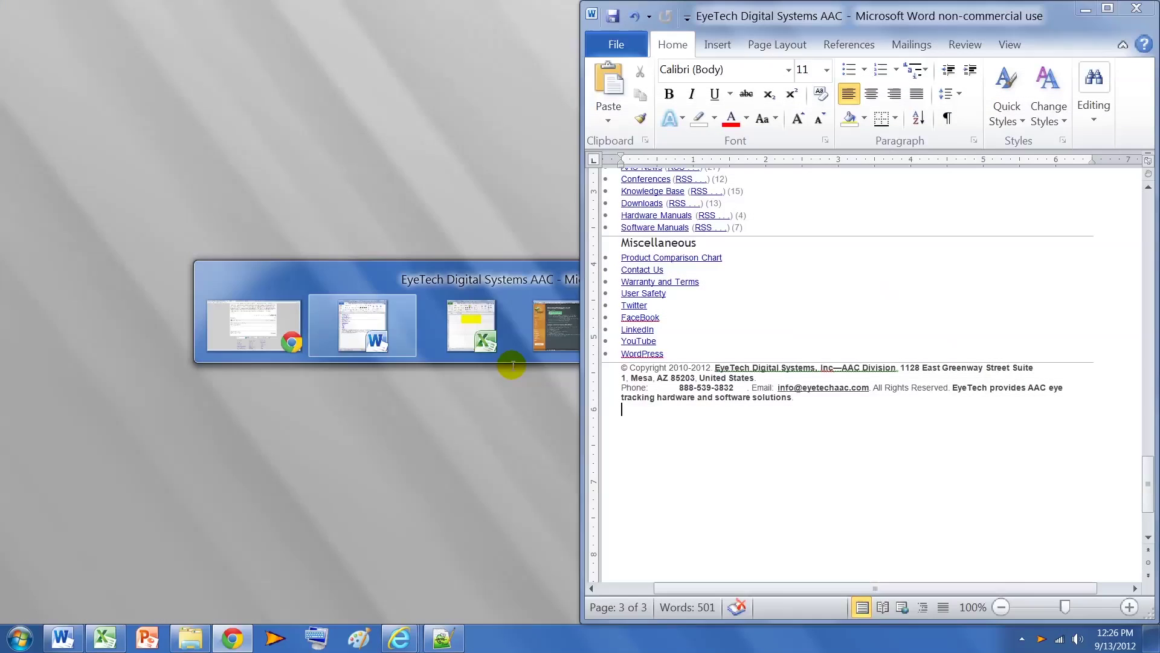
click(373, 340)
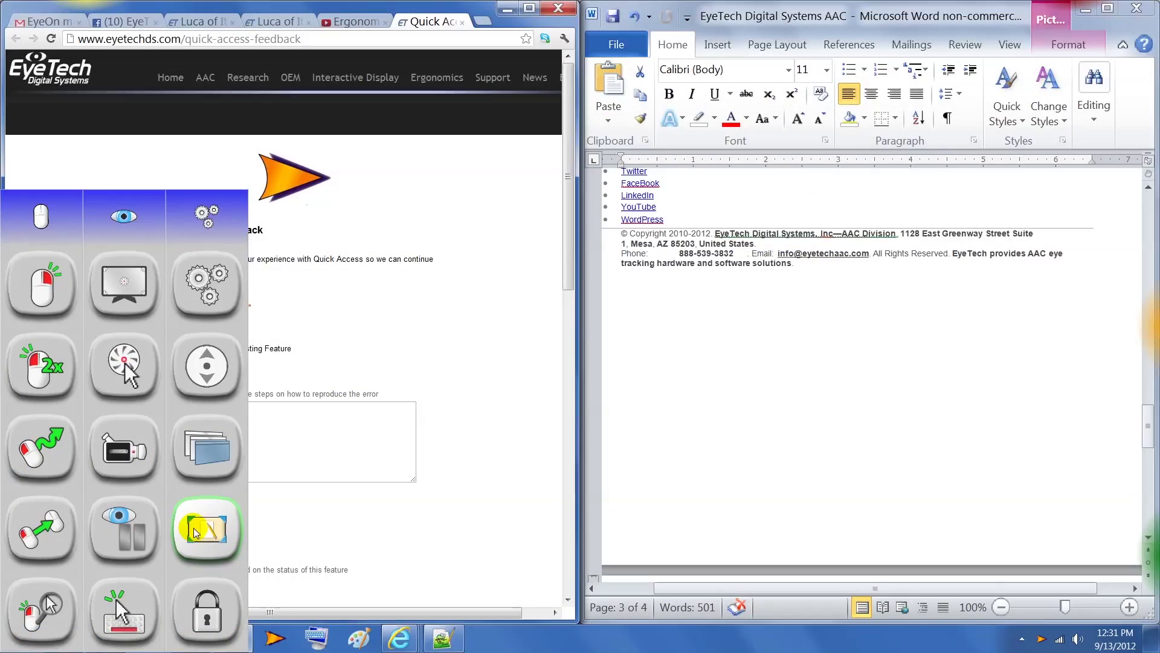
click(196, 531)
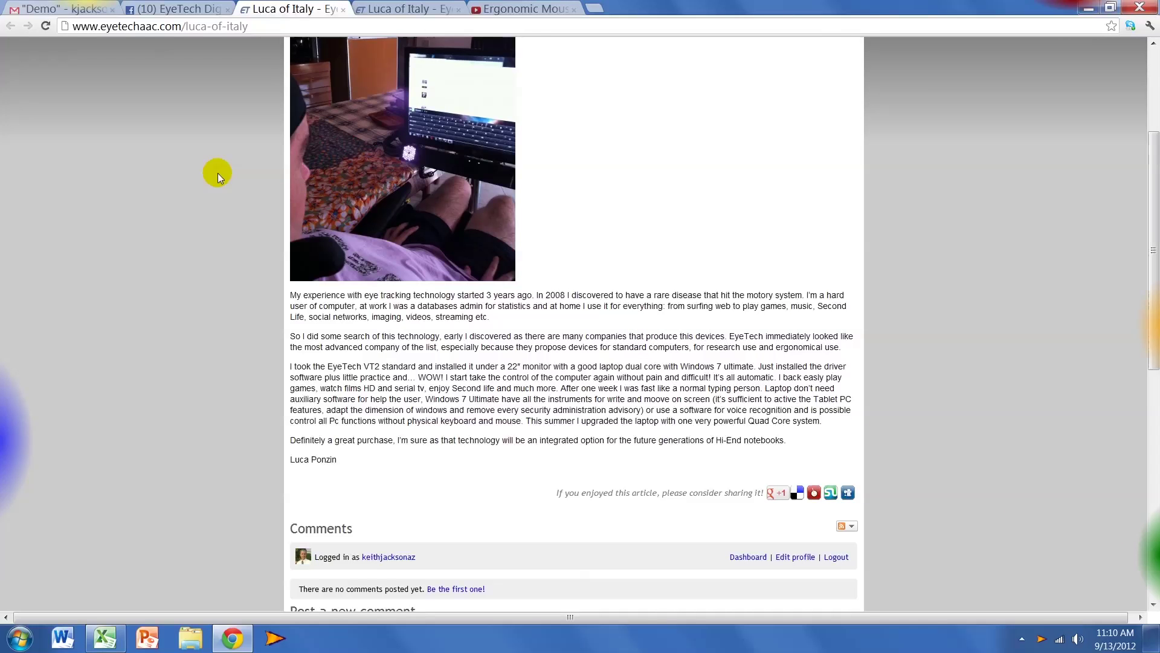
mouse_move(103, 31)
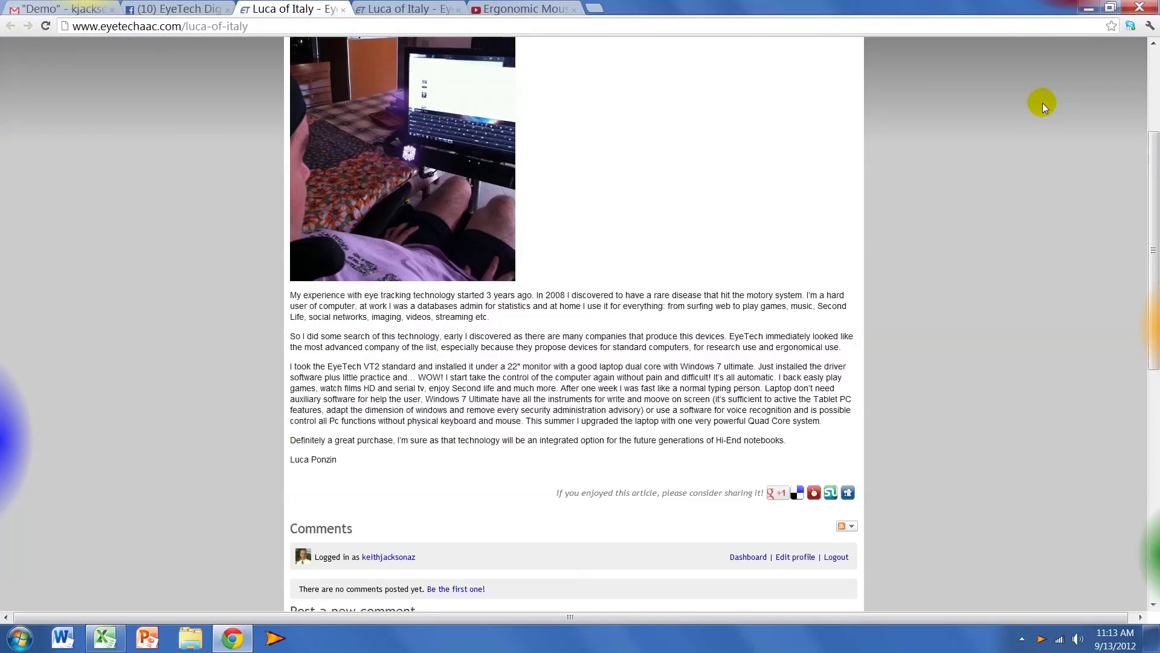
mouse_move(1053, 20)
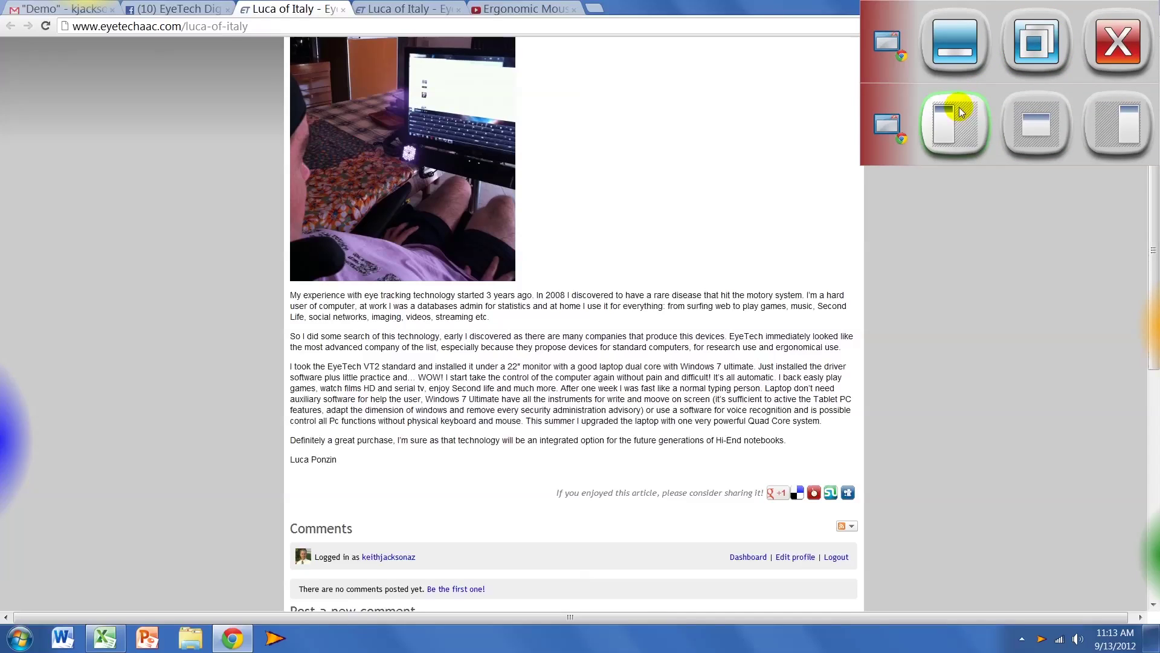
click(1046, 142)
mouse_move(1154, 548)
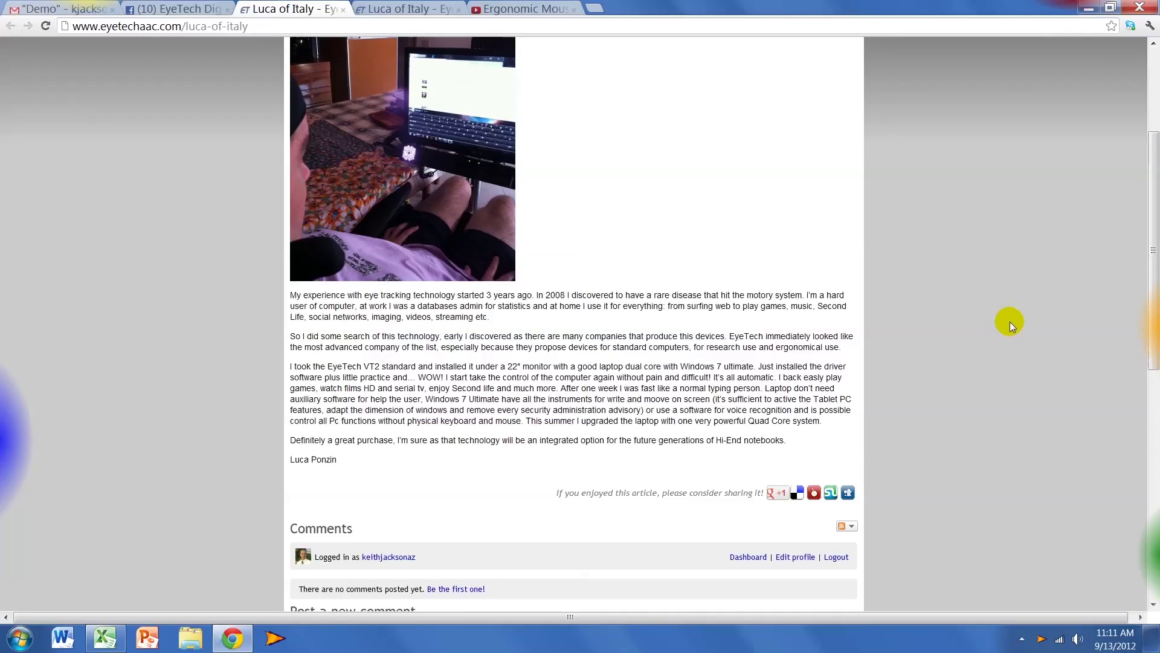
mouse_move(1145, 331)
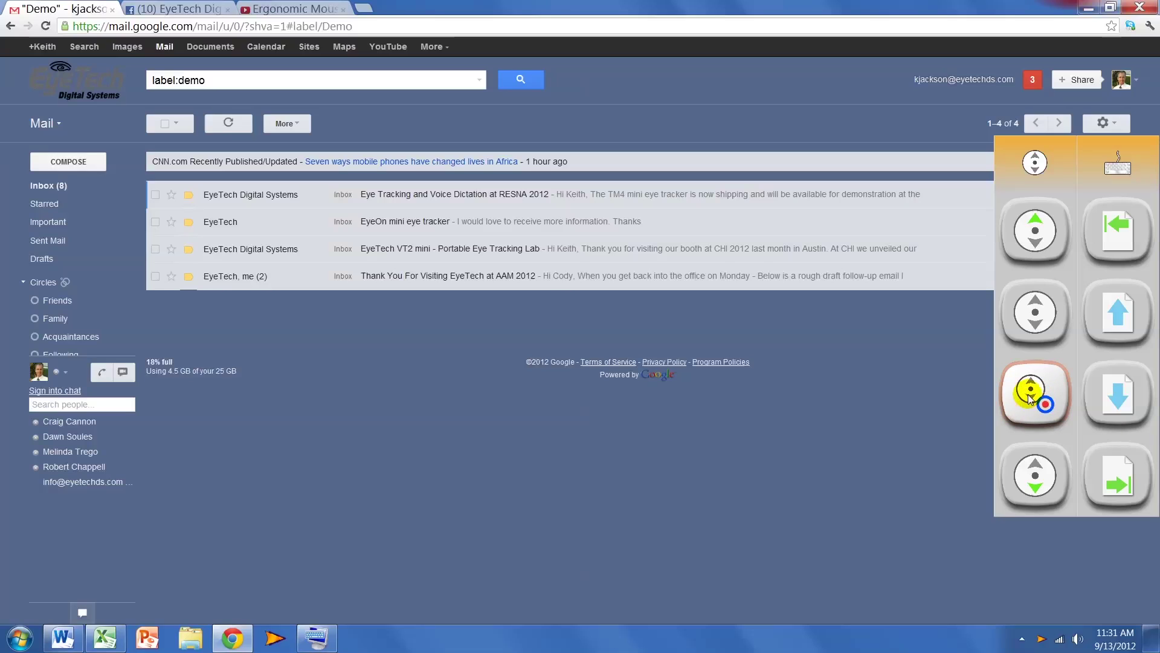
Gaze-scroll Gmail's labels to EyeTech, Demo, Misc and Notes, then slide out the main toolbar
click(1029, 397)
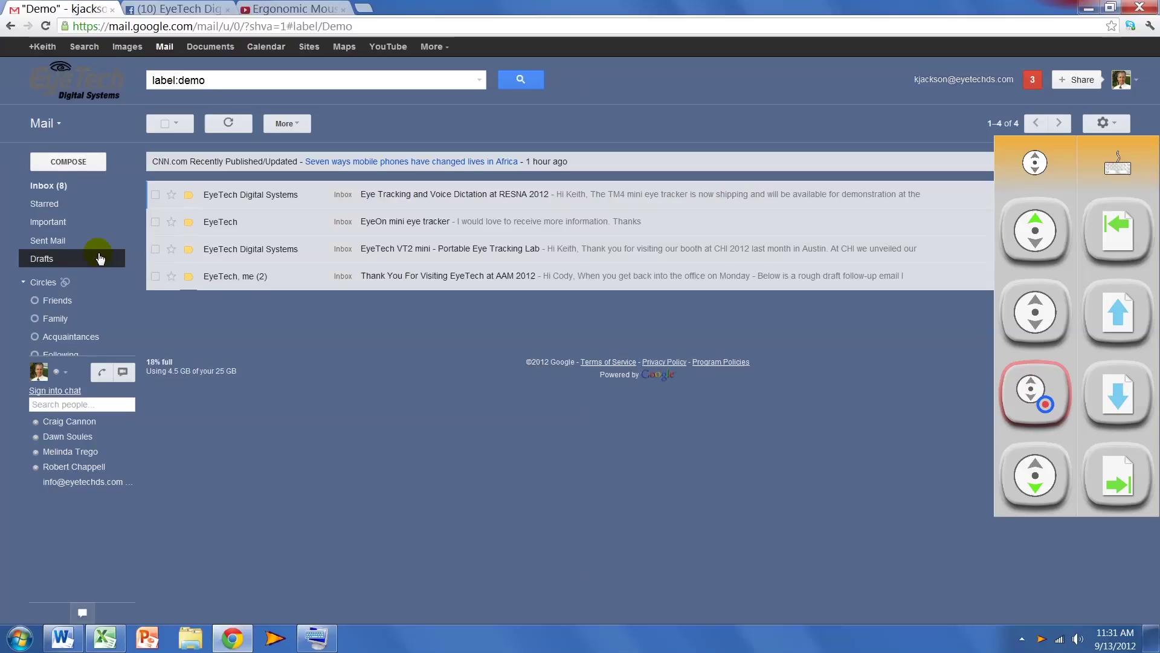
mouse_move(93, 258)
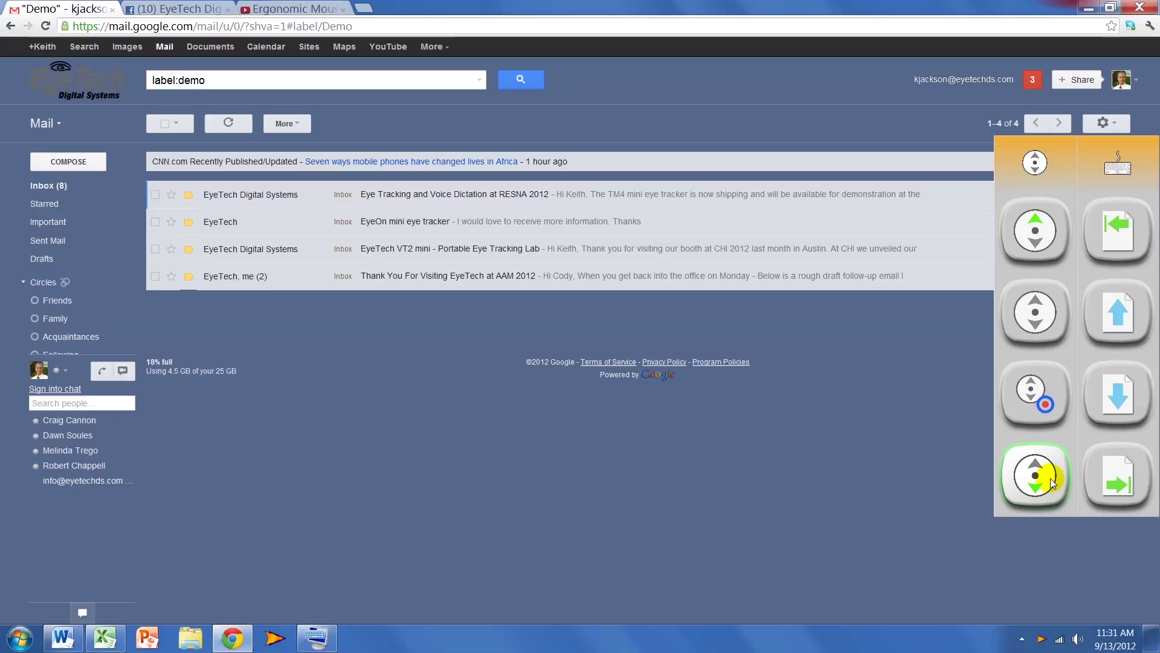
scroll(91, 264, down, 5)
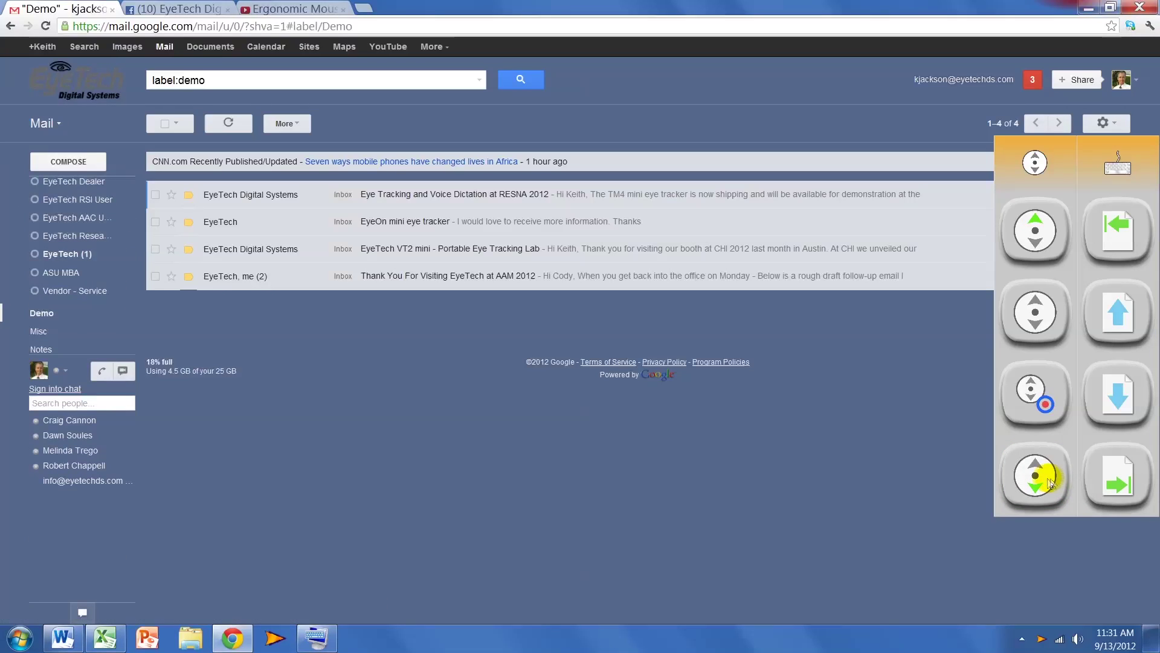
mouse_move(90, 254)
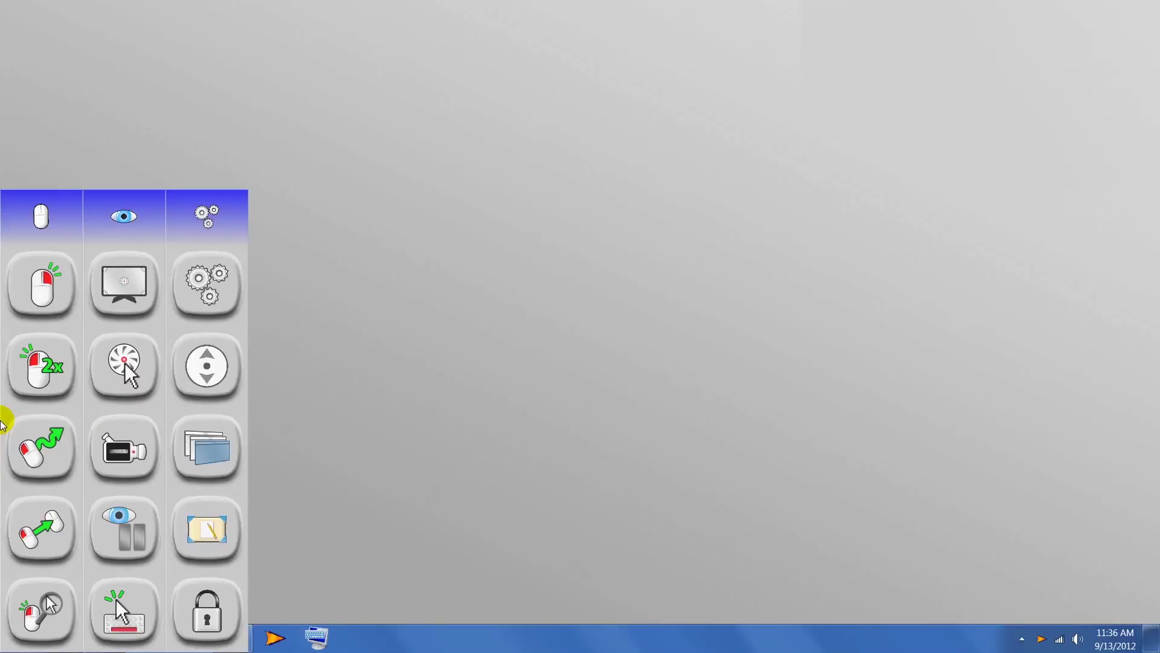
click(212, 283)
click(495, 58)
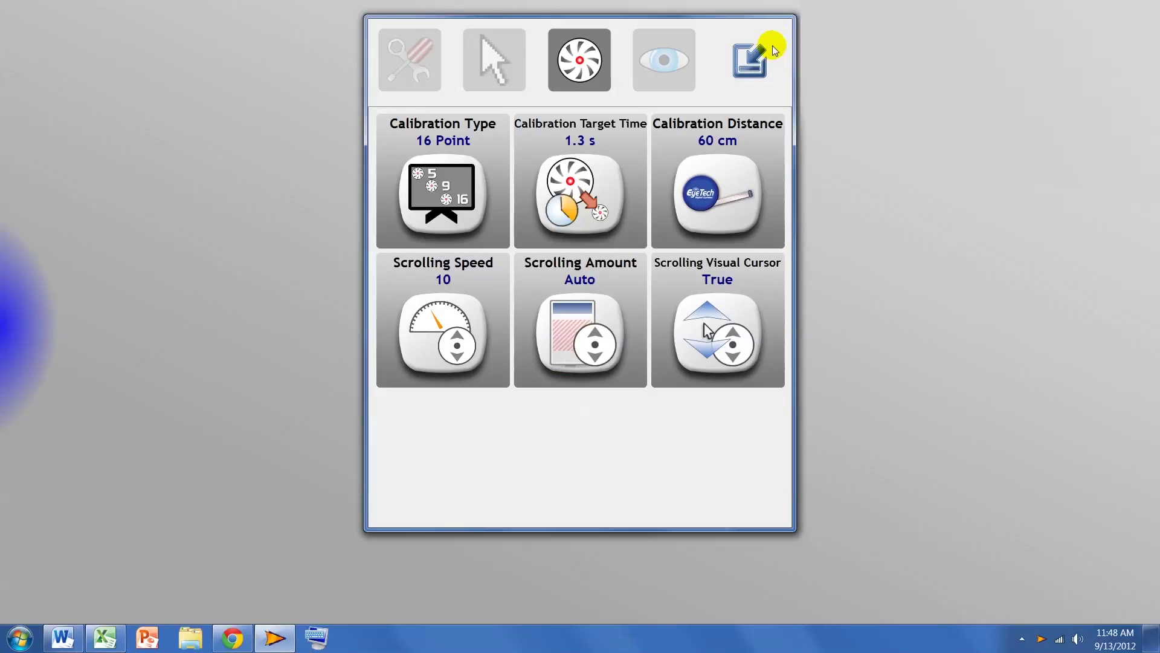
click(756, 60)
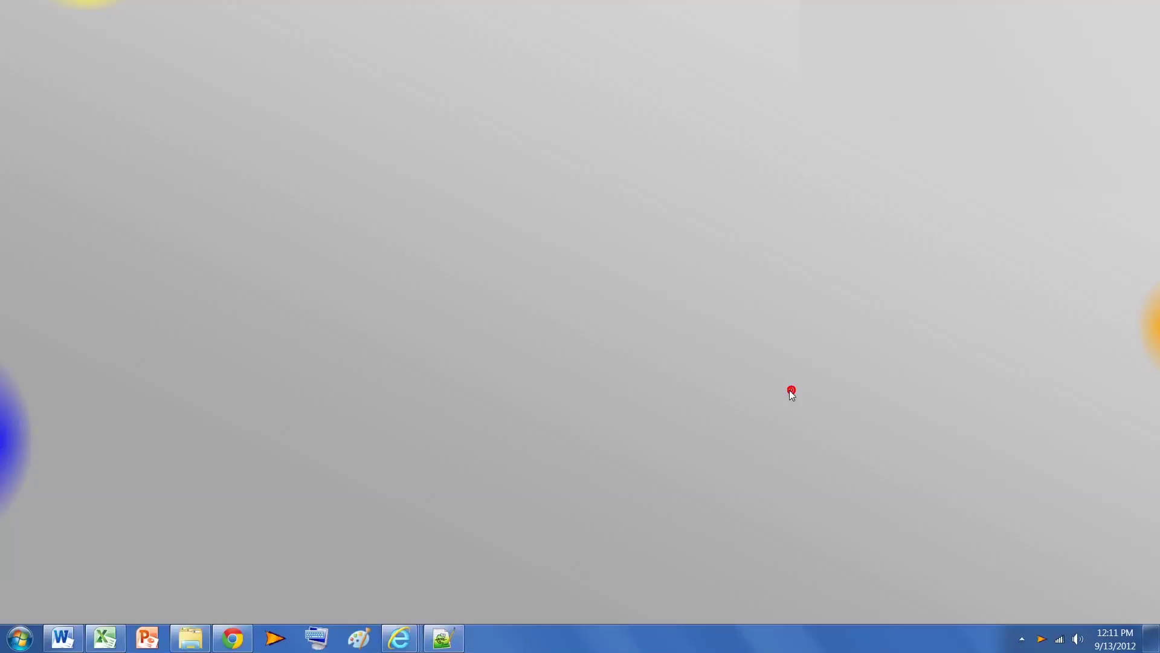
View and dismiss the Quick Access version and copyright details from the tray menu
right_click(1042, 641)
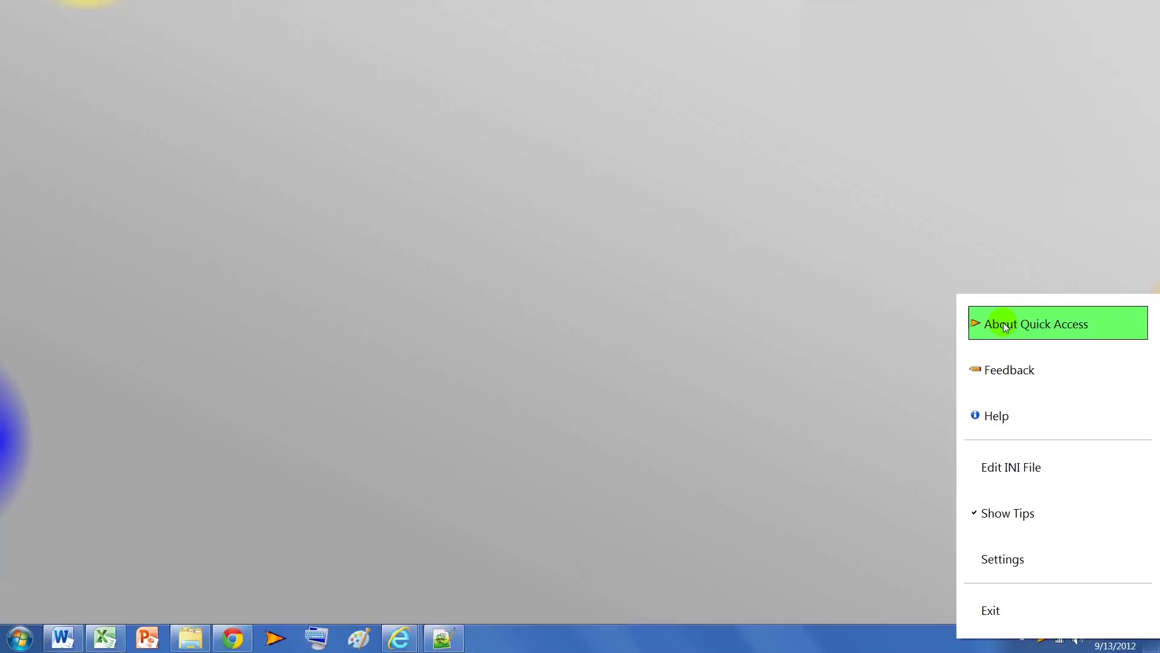
click(1026, 326)
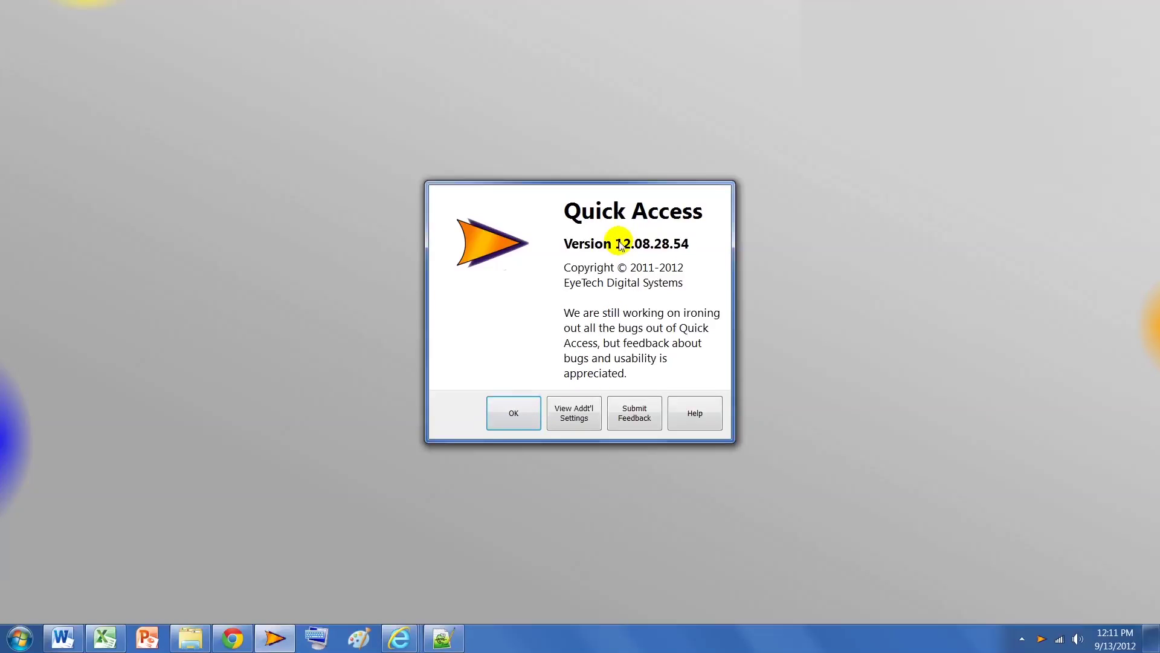
key(Return)
Open the online feedback form and the help documentation, then bring up the tray menu's Exit
right_click(1042, 641)
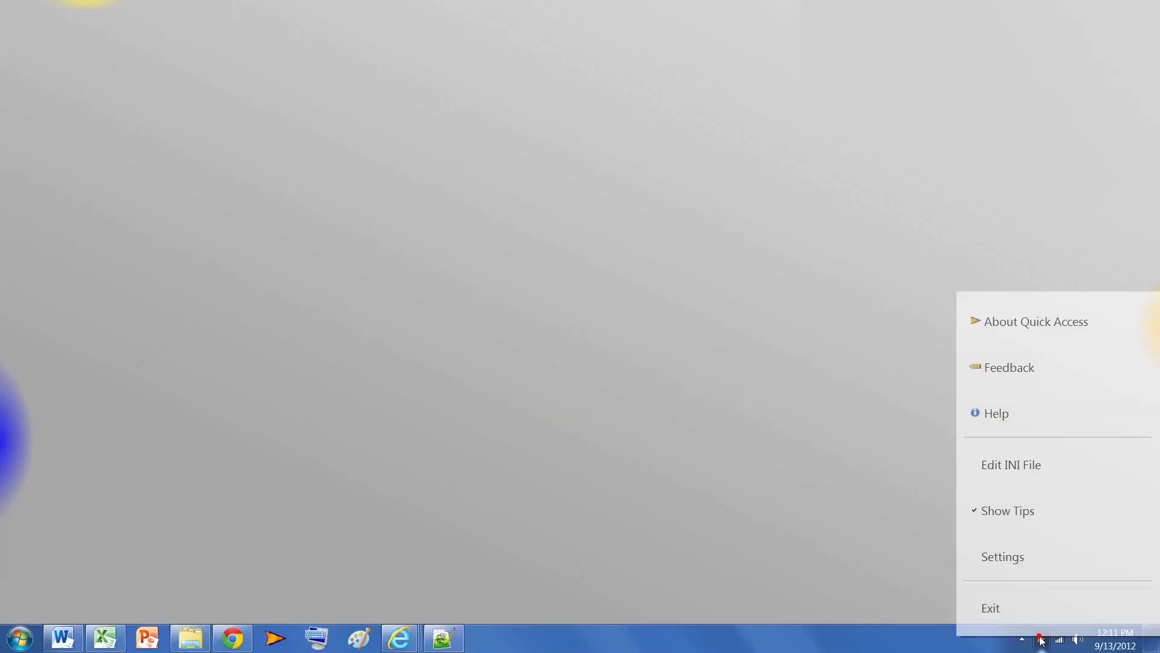
click(1002, 415)
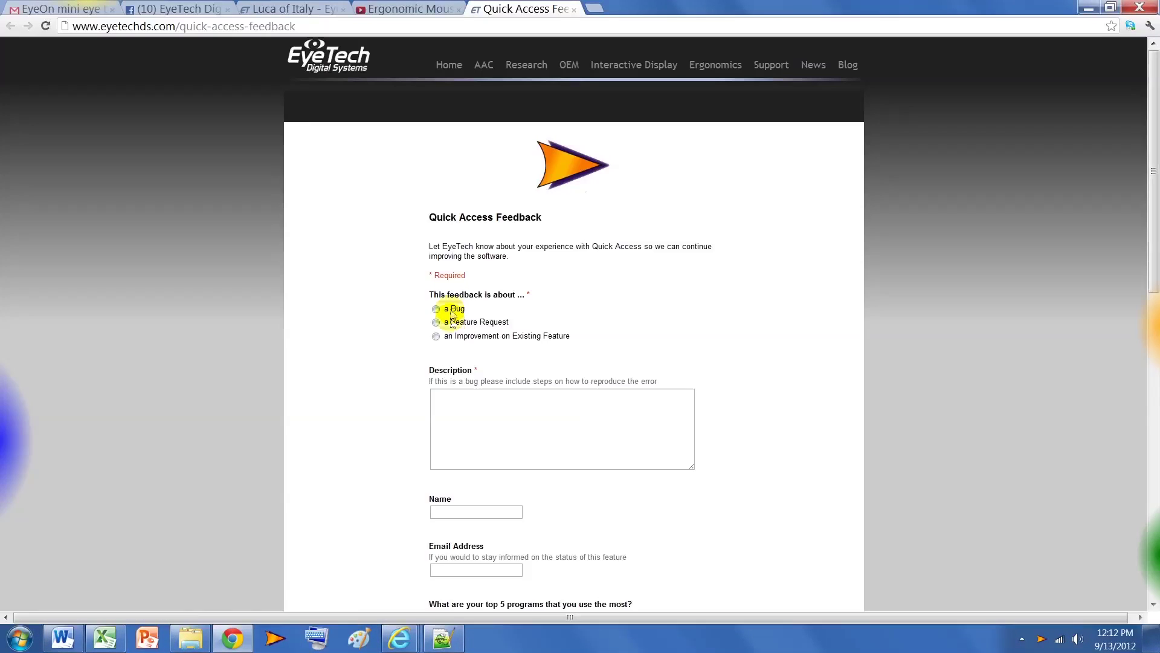
right_click(1042, 640)
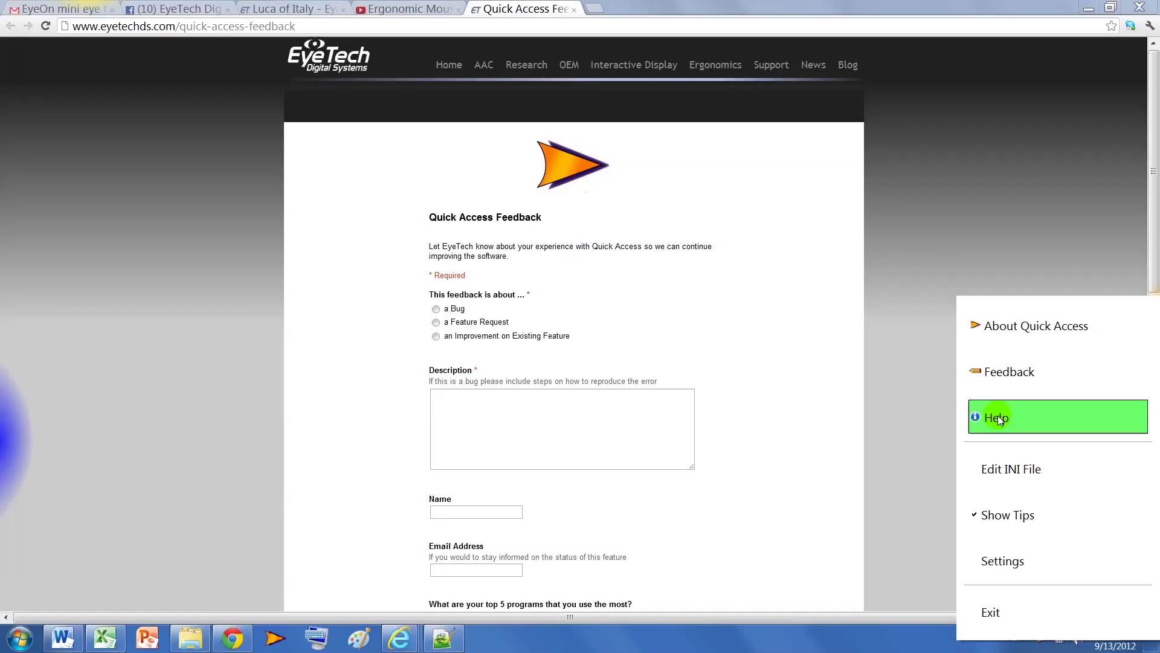
click(998, 415)
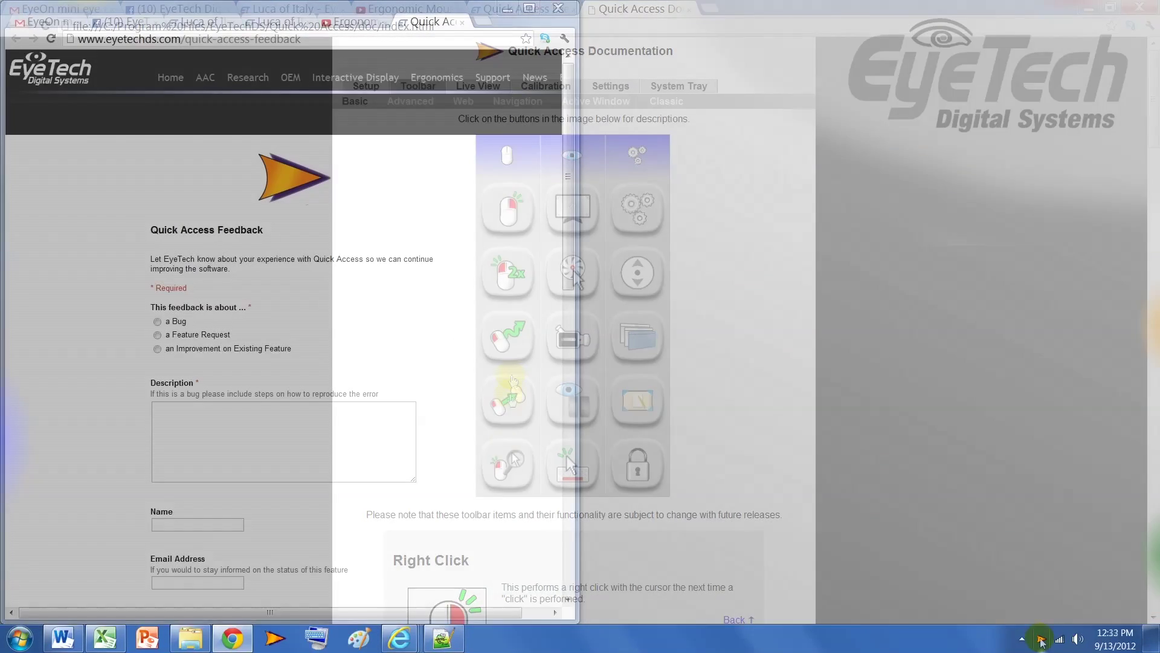
right_click(1041, 639)
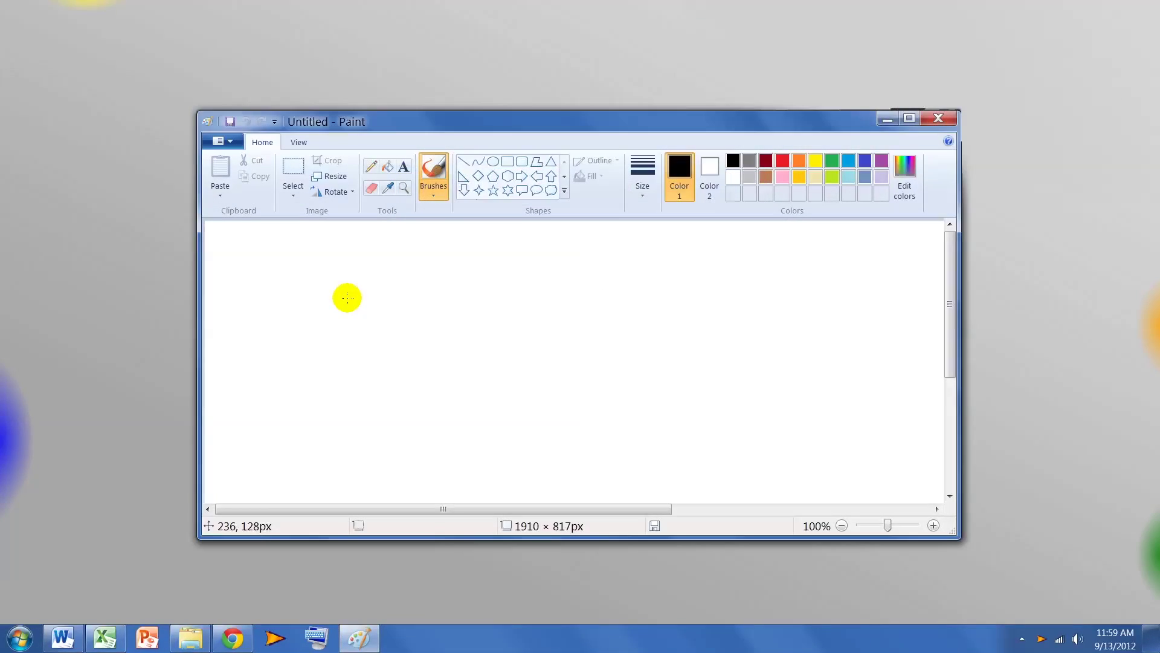
Switch to drag click mode and draw a black freehand stroke and an ellipse in Paint
mouse_move(18, 393)
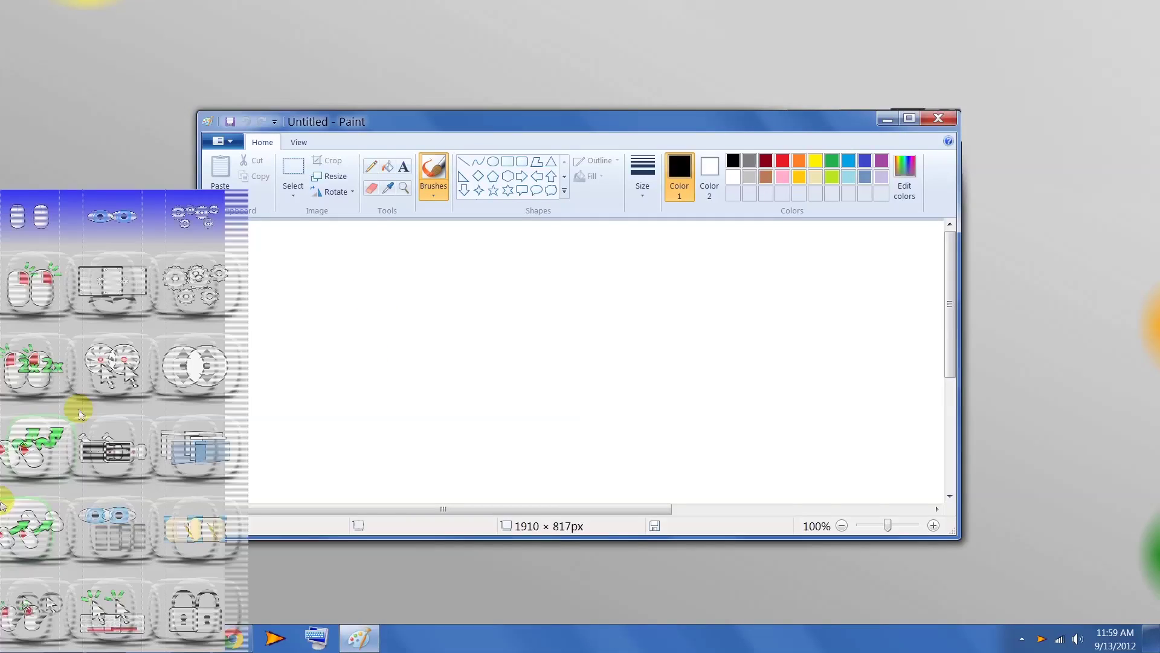
click(64, 467)
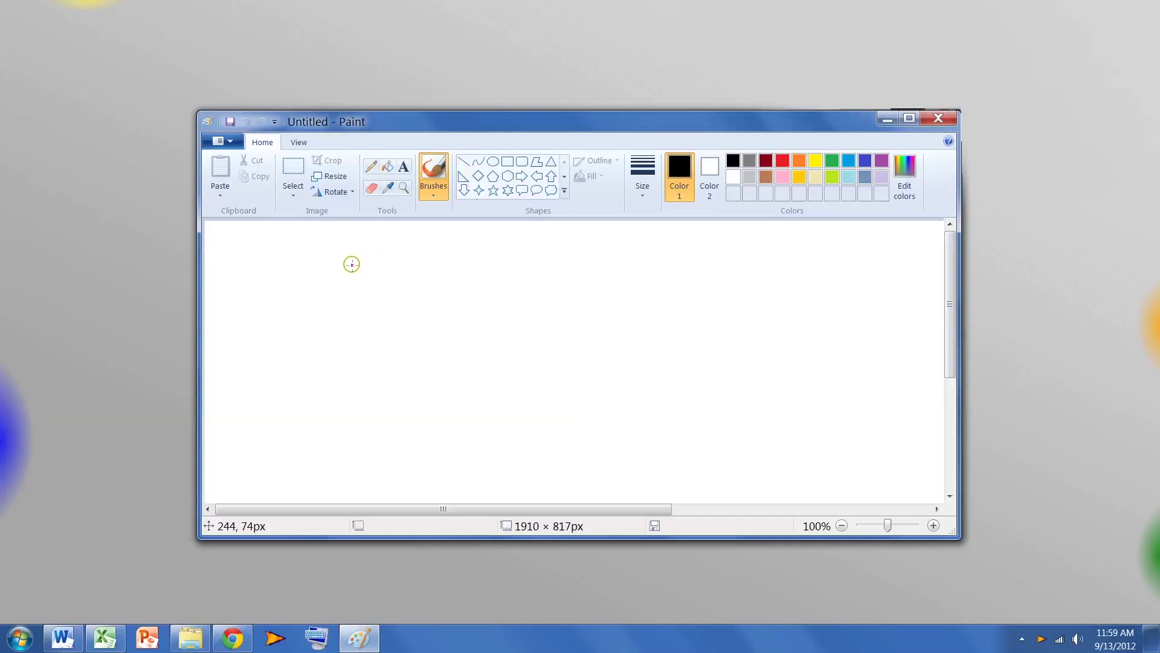
drag(353, 265, 536, 285)
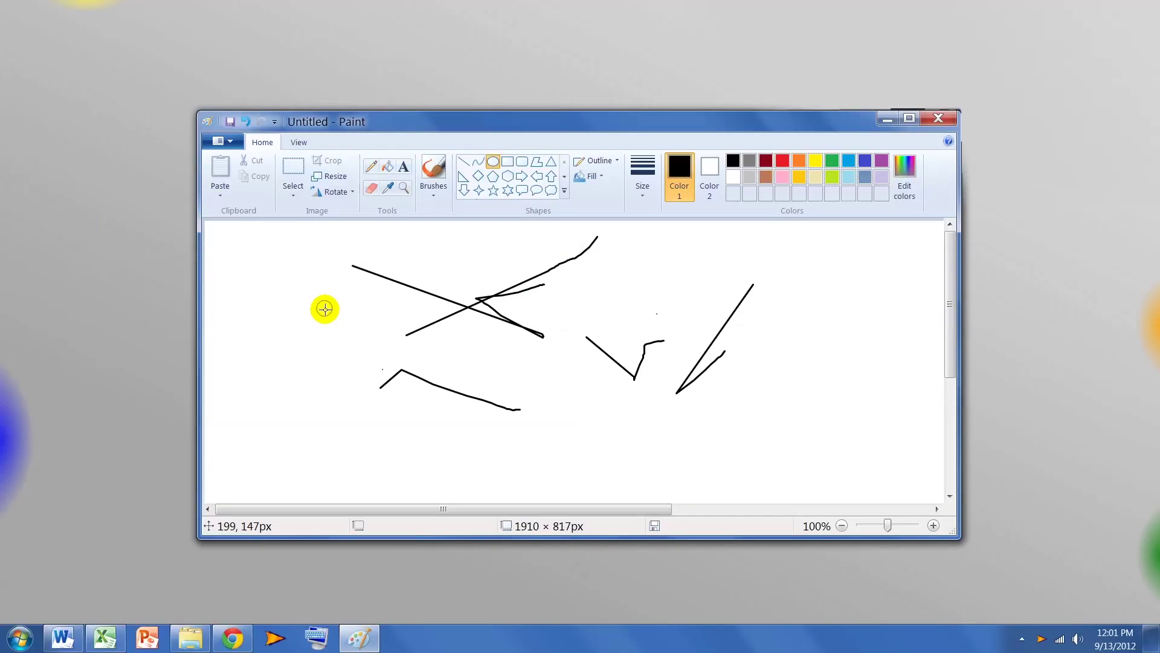
drag(325, 308, 423, 419)
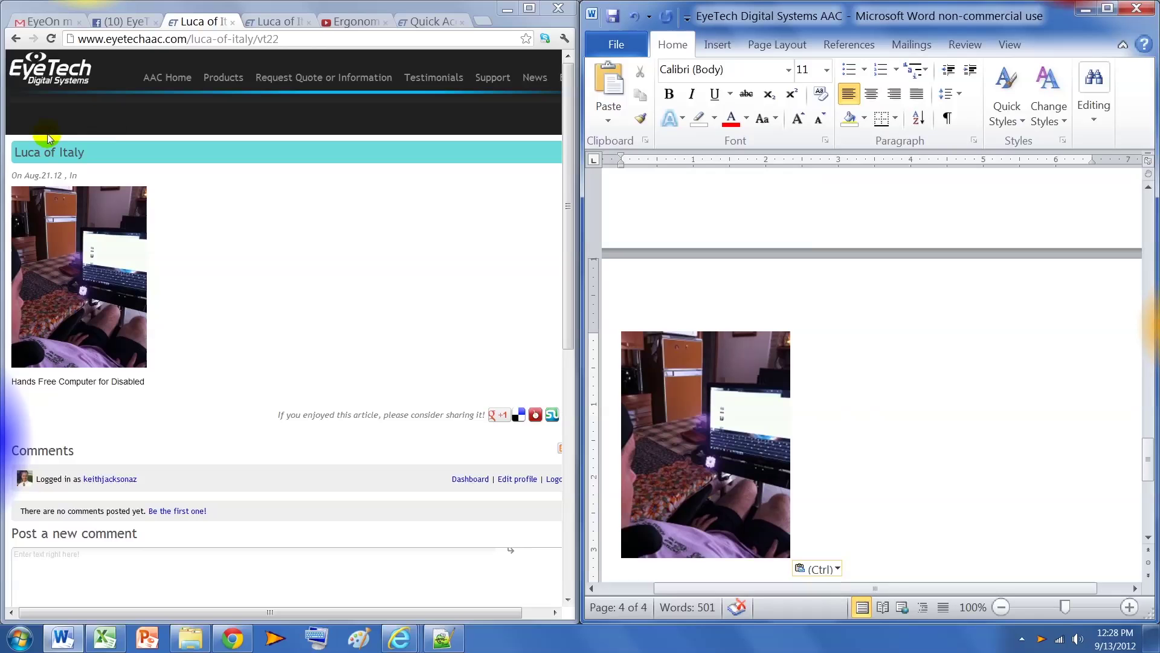
mouse_move(11, 435)
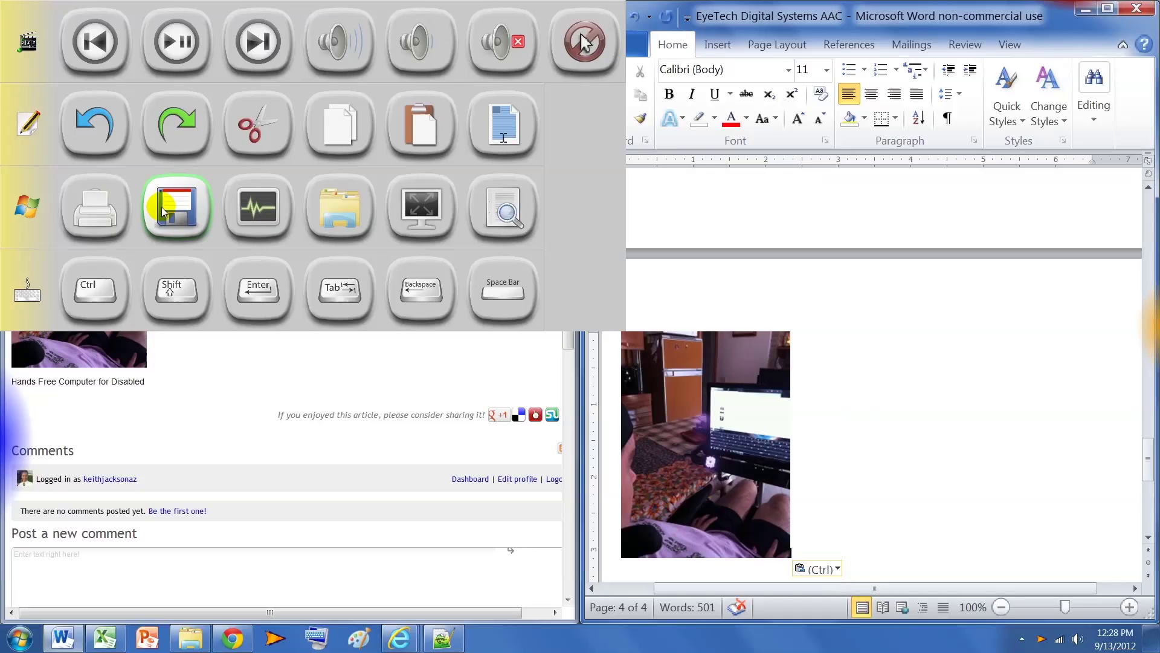
click(90, 202)
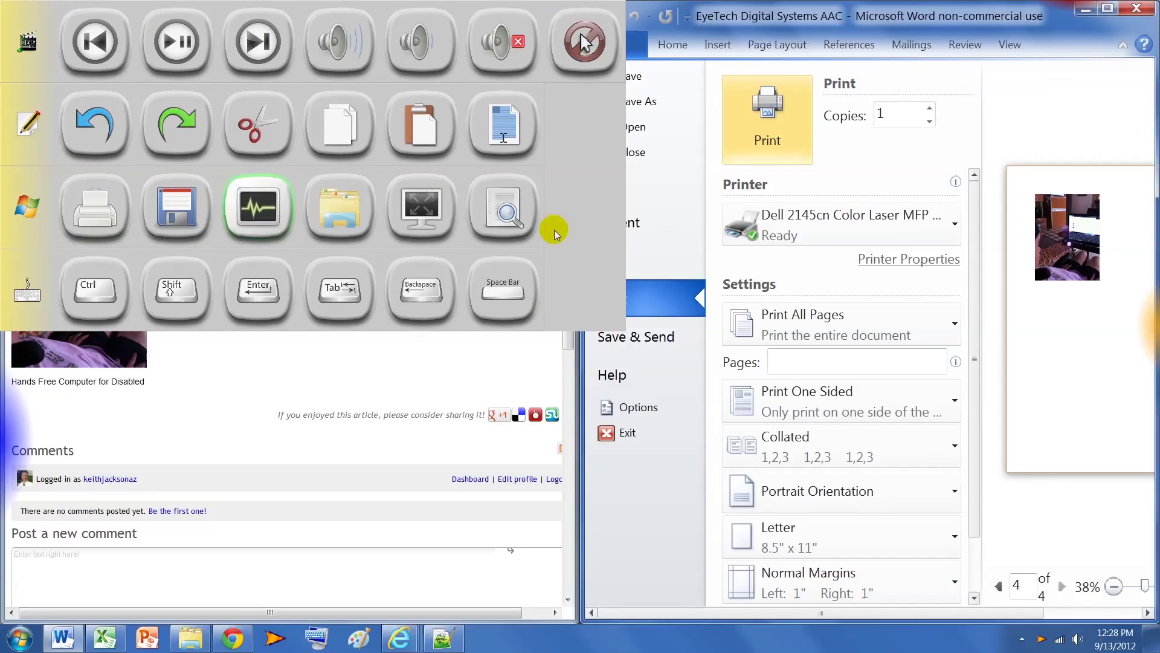
click(112, 156)
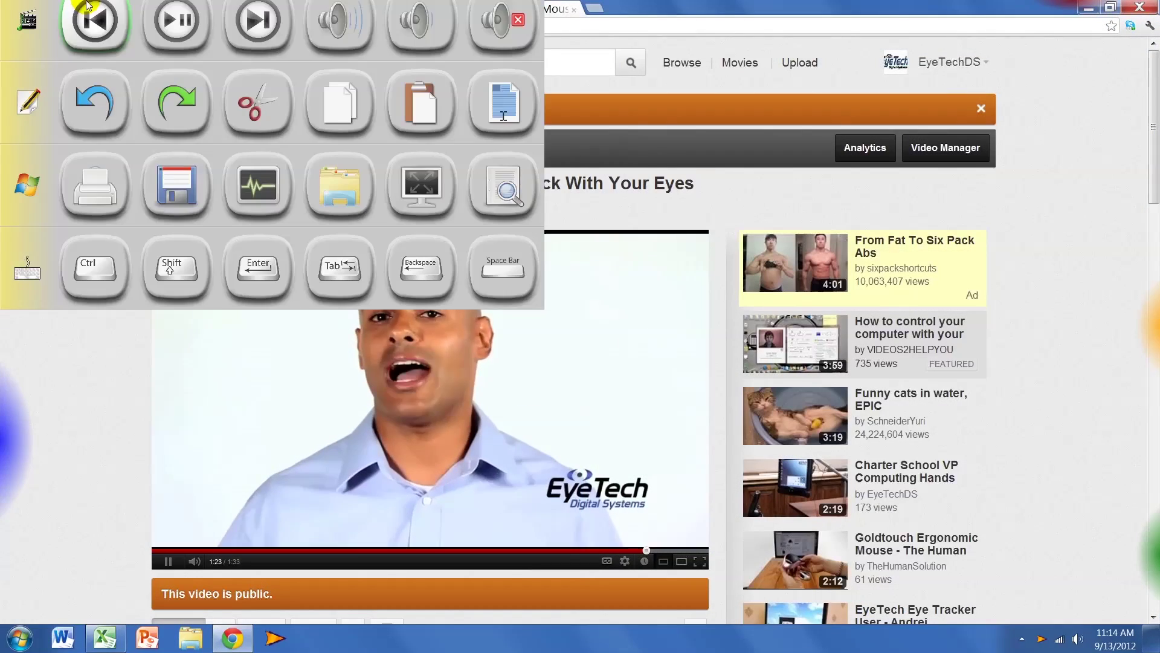
click(490, 48)
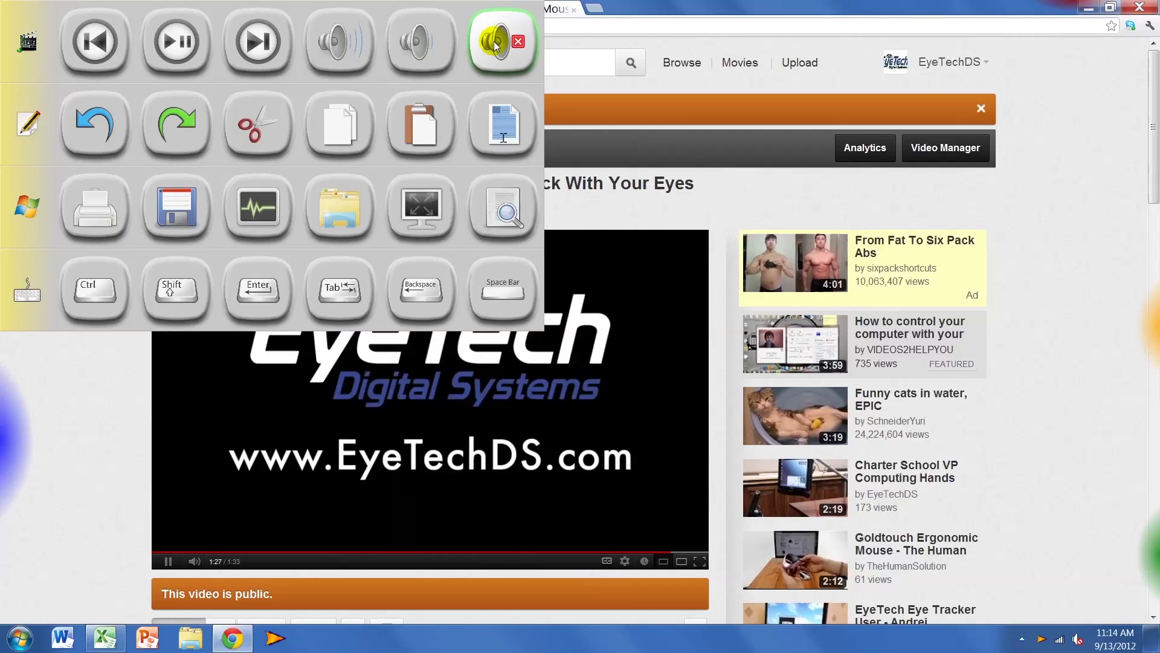
click(490, 58)
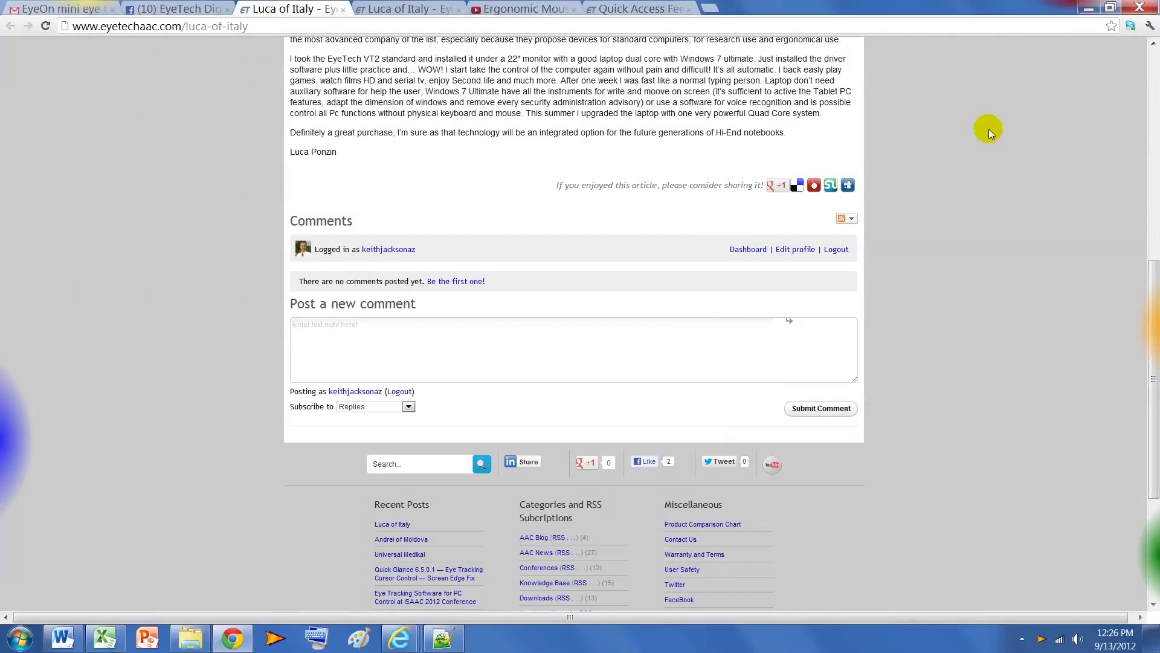
mouse_move(989, 133)
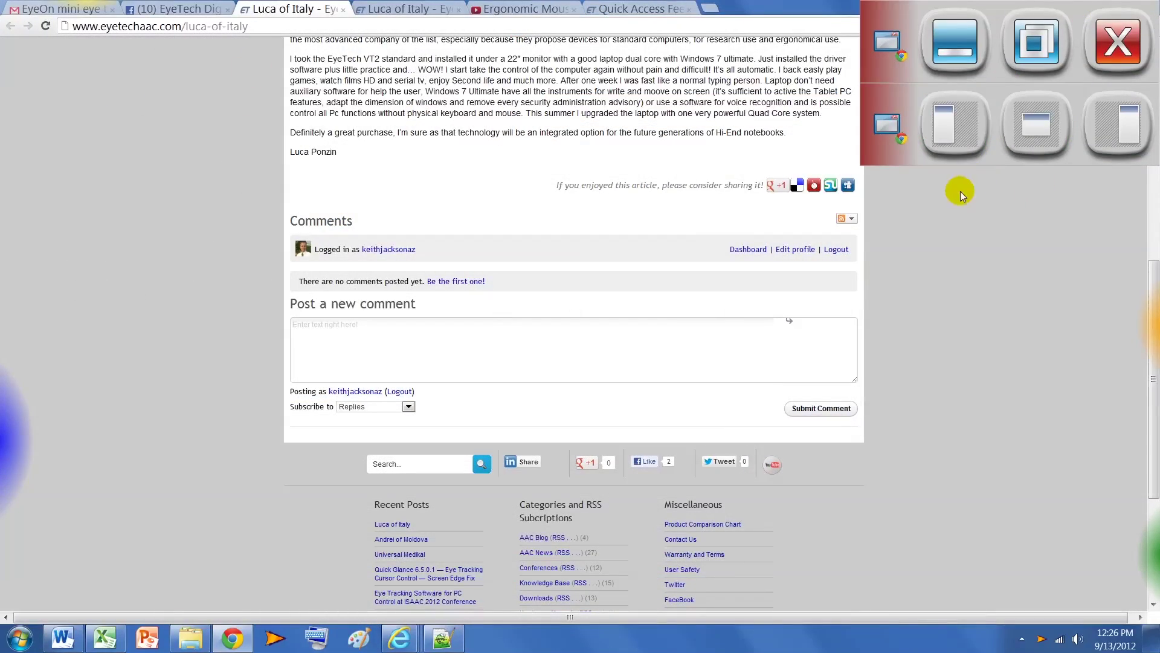
Snap the browser to the left half and scroll Facebook back to the page top
click(945, 126)
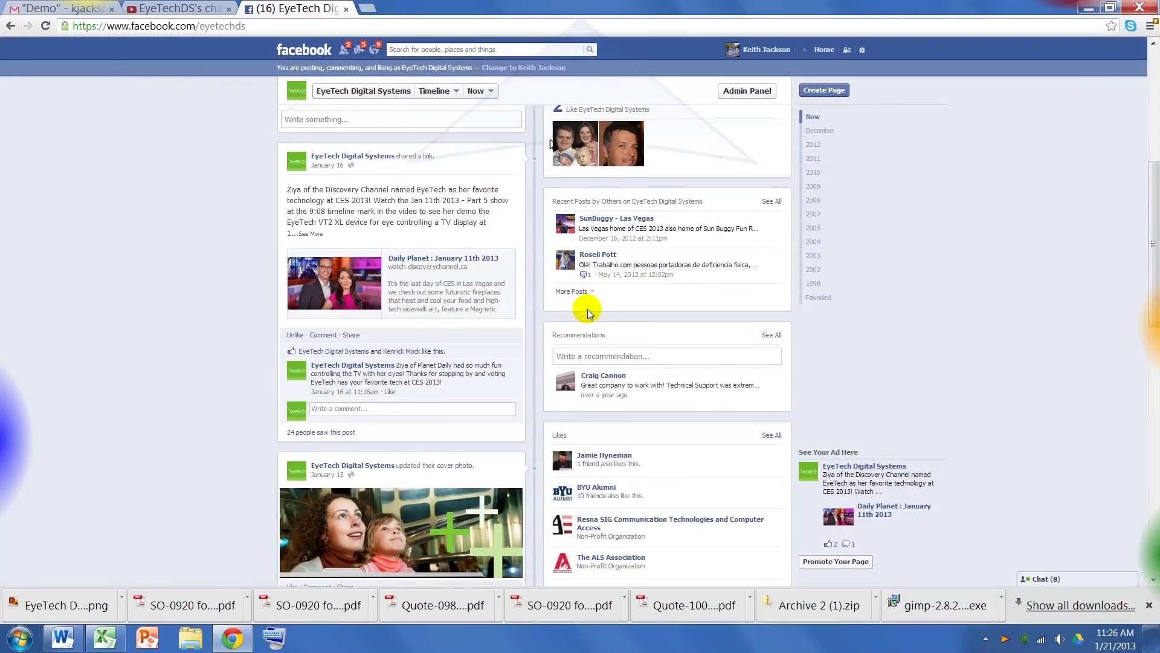
scroll(587, 310, up, 5)
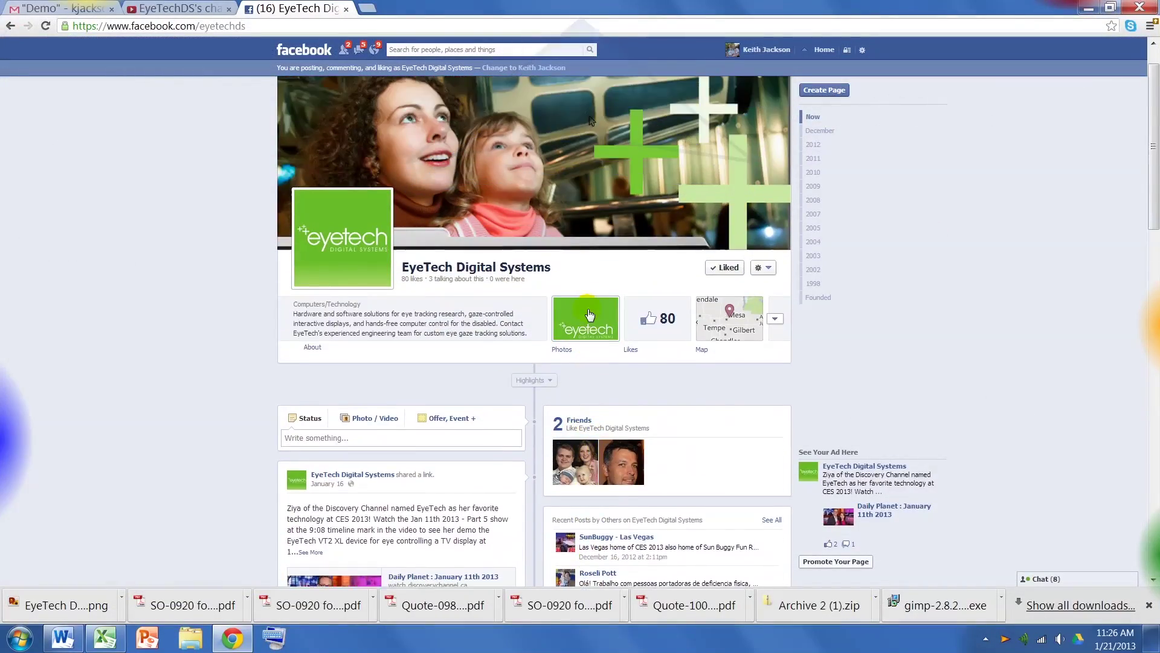
scroll(589, 314, up, 1)
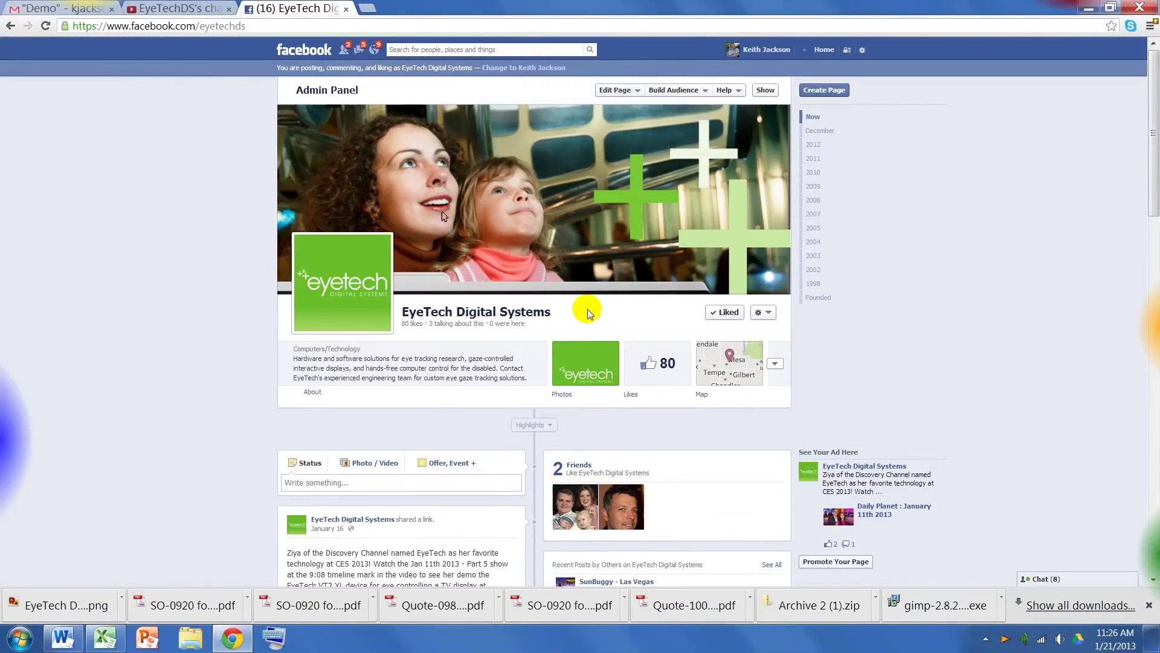